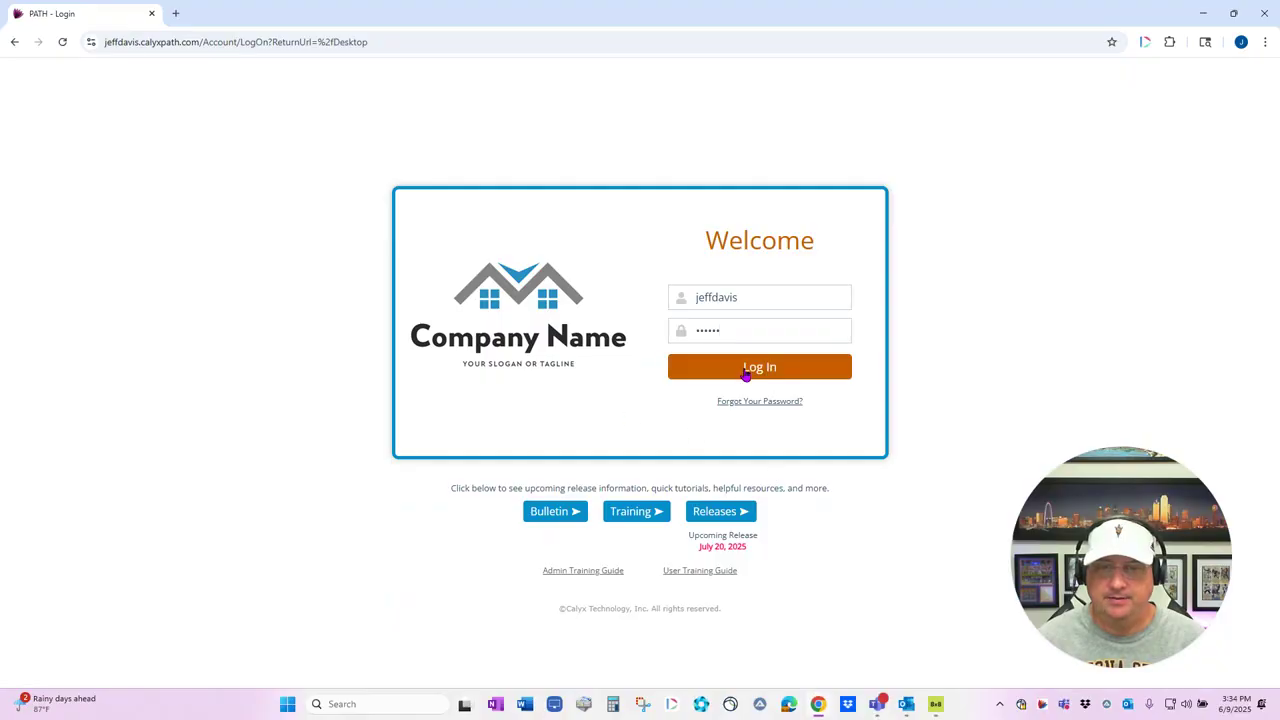
- Log in with the prefilled credentials and open the borrower's loan file from the Production list
{"action": "left_click", "coordinate": [745, 368]}
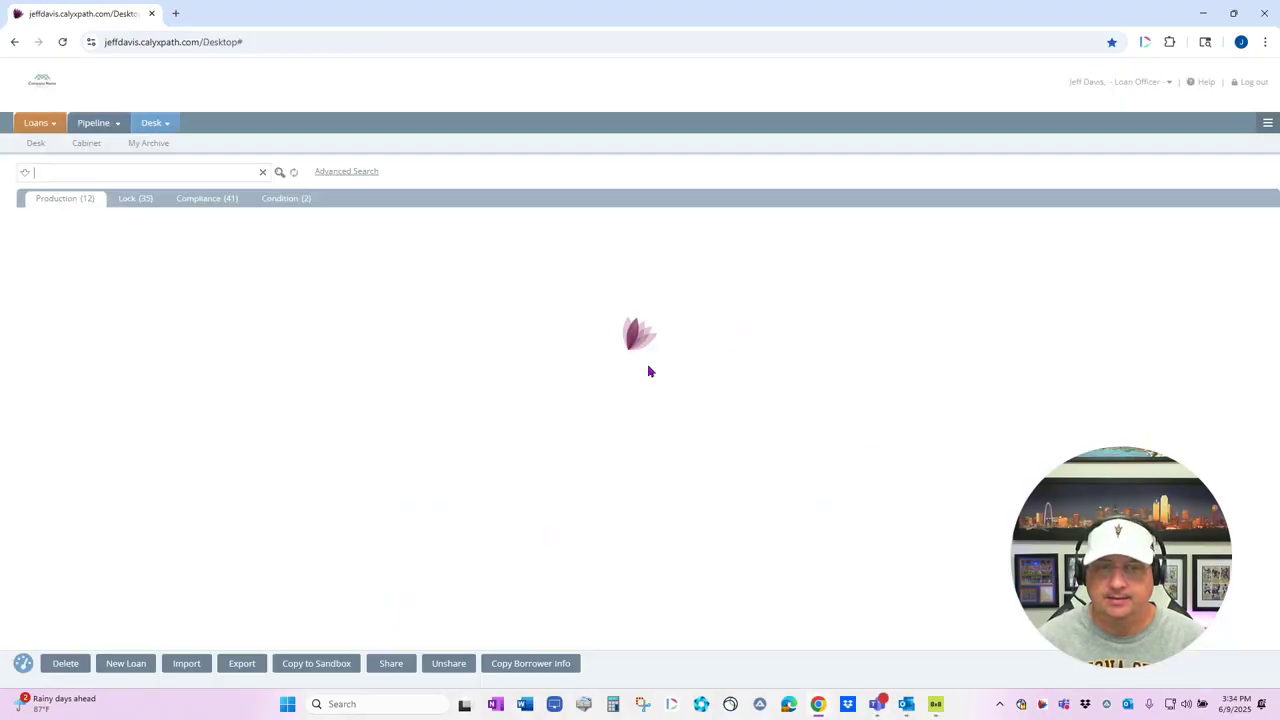
{"action": "double_click", "coordinate": [107, 270]}
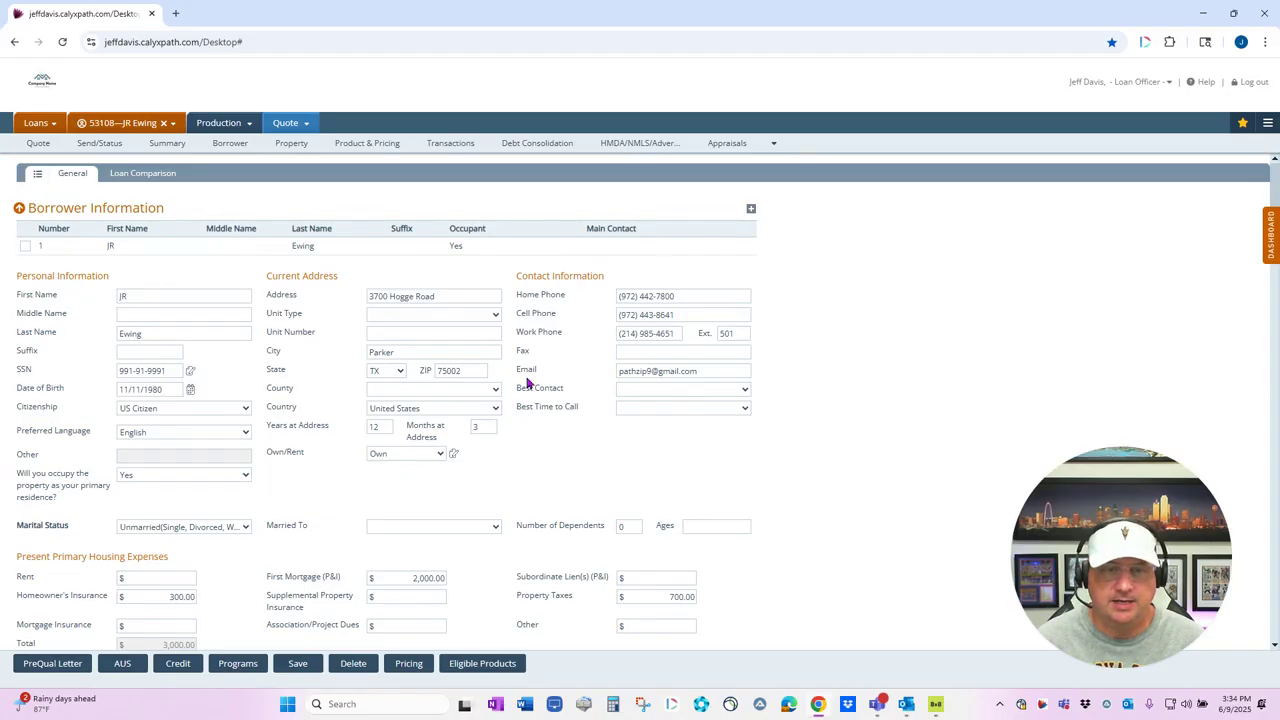
- Review the quote's borrower information, housing expenses, demographics, declarations, military service and credit sections
{"action": "scroll", "coordinate": [610, 385], "scroll_direction": "down", "scroll_amount": 1}
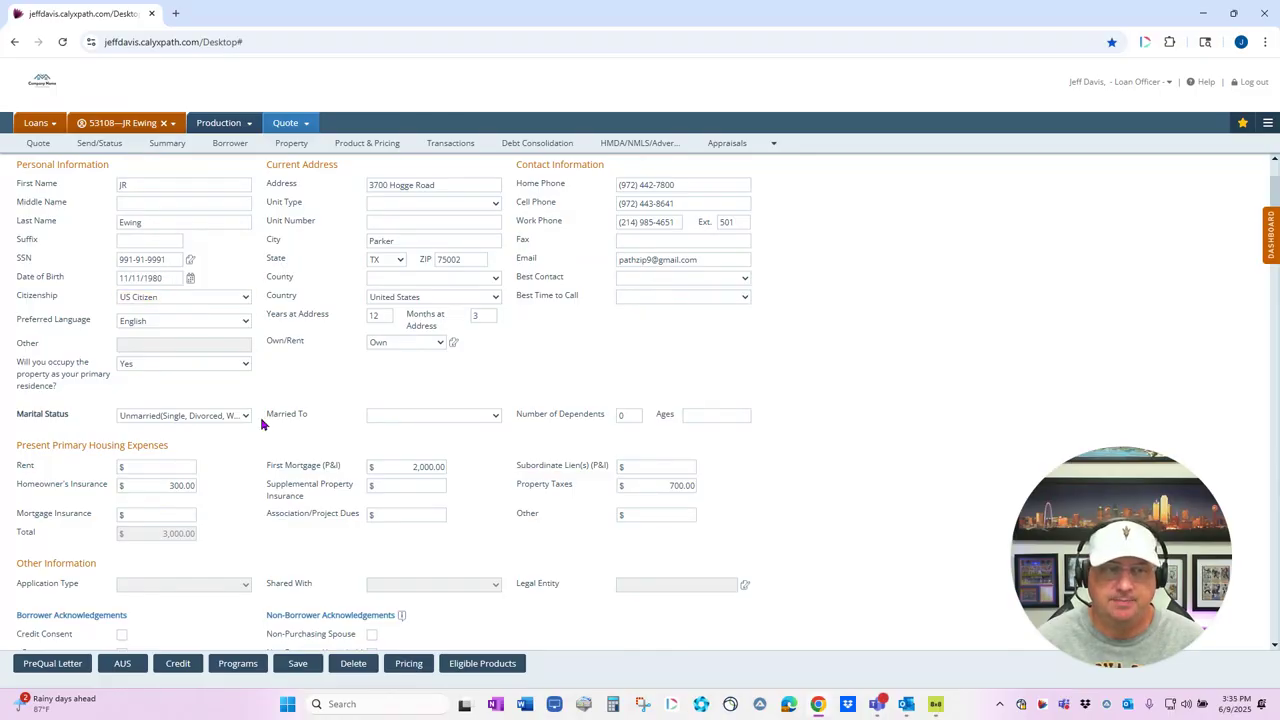
{"action": "scroll", "coordinate": [322, 449], "scroll_direction": "down", "scroll_amount": 2}
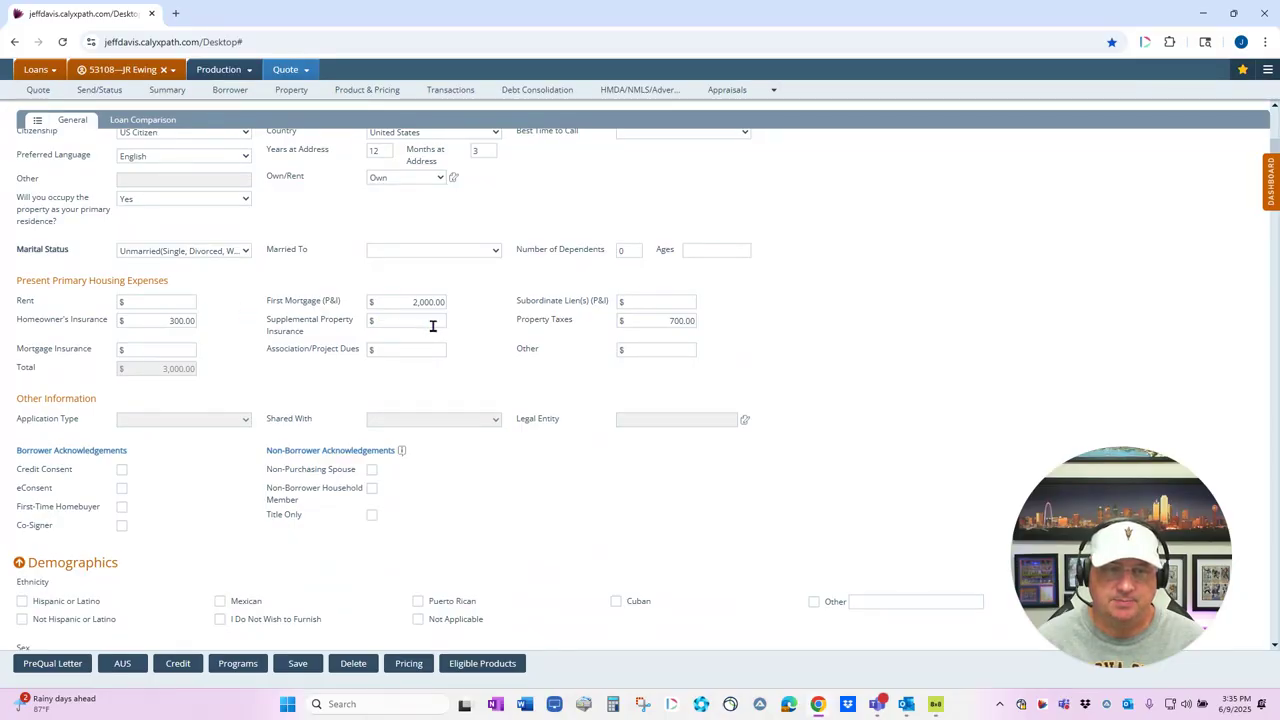
{"action": "scroll", "coordinate": [183, 488], "scroll_direction": "down", "scroll_amount": 1}
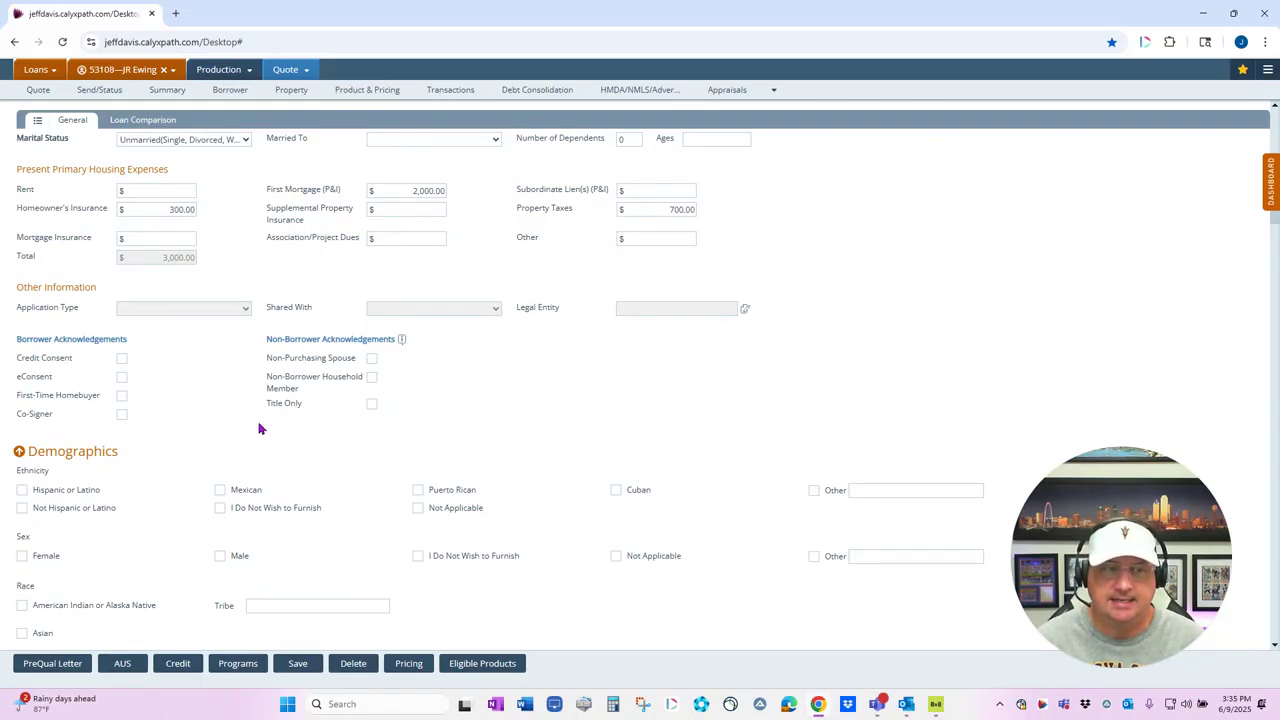
{"action": "scroll", "coordinate": [260, 443], "scroll_direction": "down", "scroll_amount": 1}
{"action": "scroll", "coordinate": [344, 424], "scroll_direction": "down", "scroll_amount": 4}
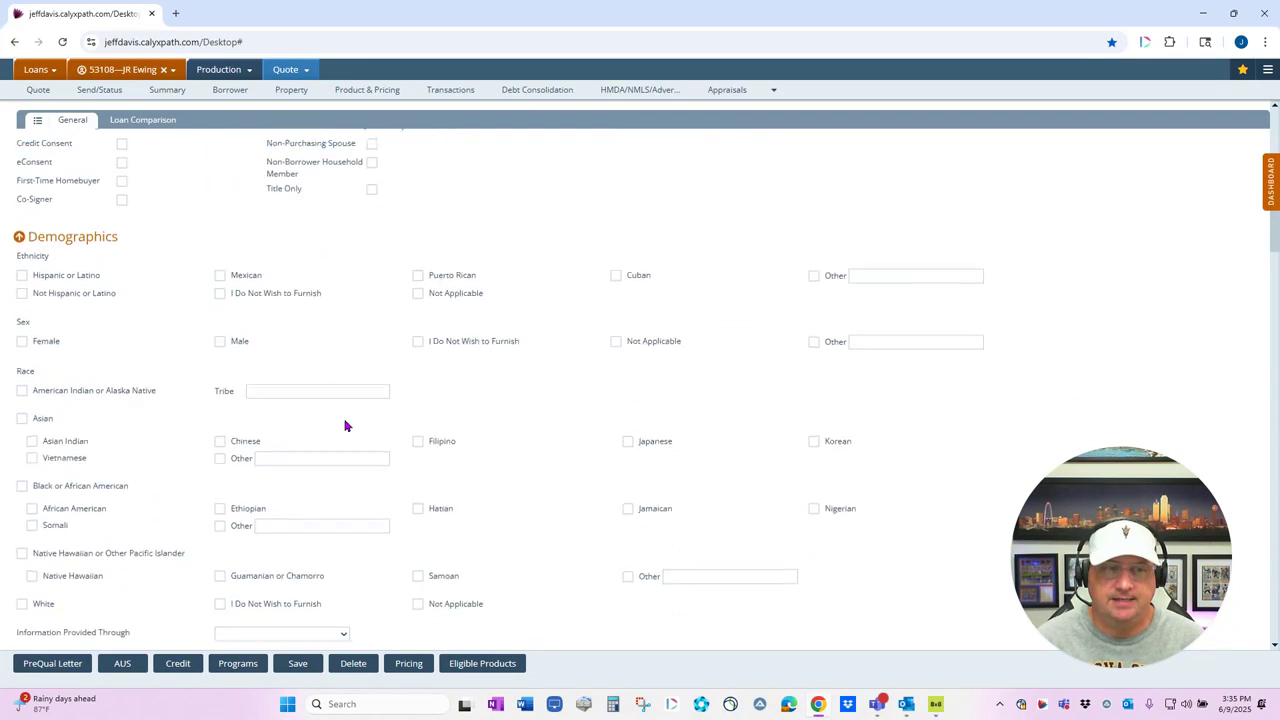
{"action": "scroll", "coordinate": [338, 420], "scroll_direction": "down", "scroll_amount": 2}
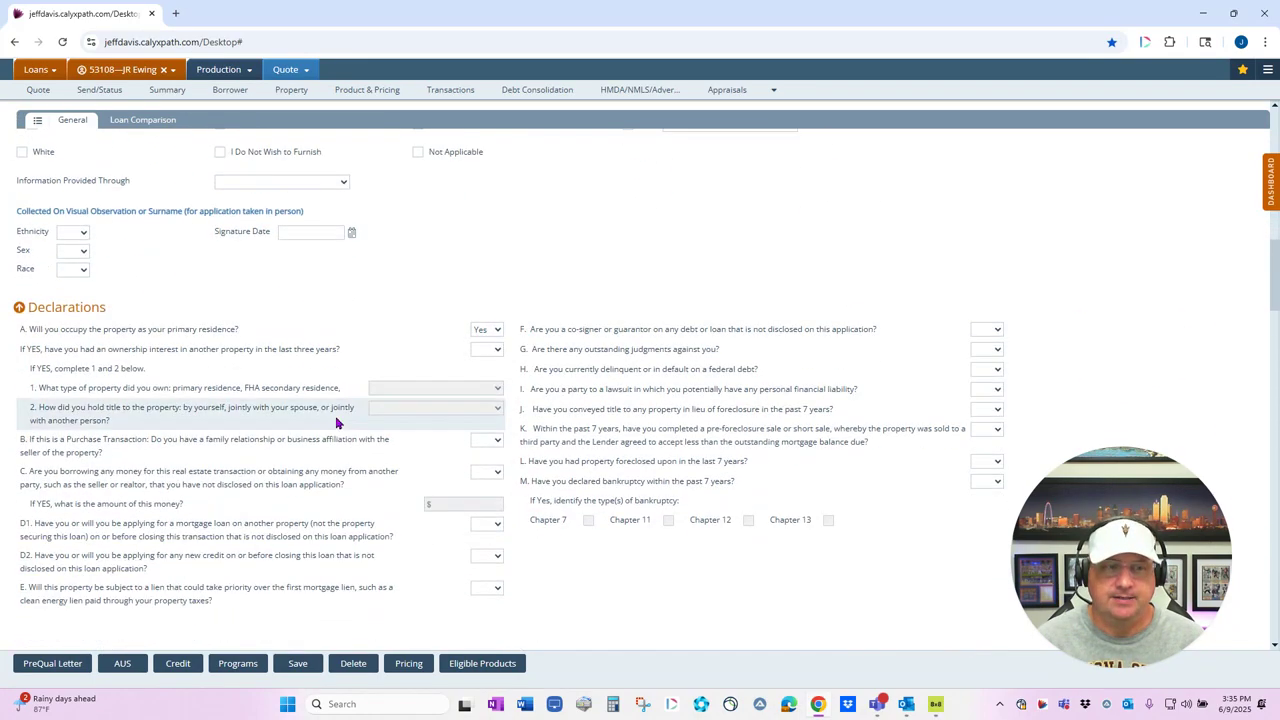
{"action": "scroll", "coordinate": [331, 395], "scroll_direction": "down", "scroll_amount": 2}
{"action": "scroll", "coordinate": [331, 393], "scroll_direction": "down", "scroll_amount": 3}
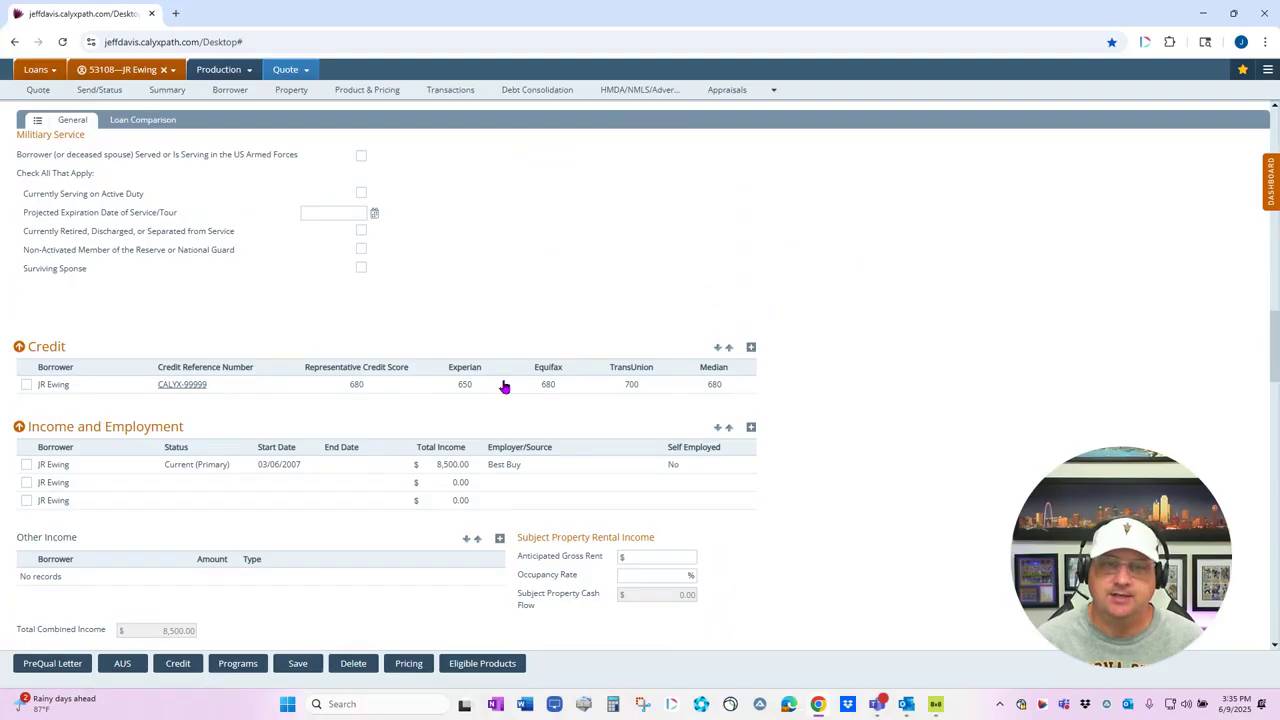
{"action": "scroll", "coordinate": [505, 387], "scroll_direction": "up", "scroll_amount": 20}
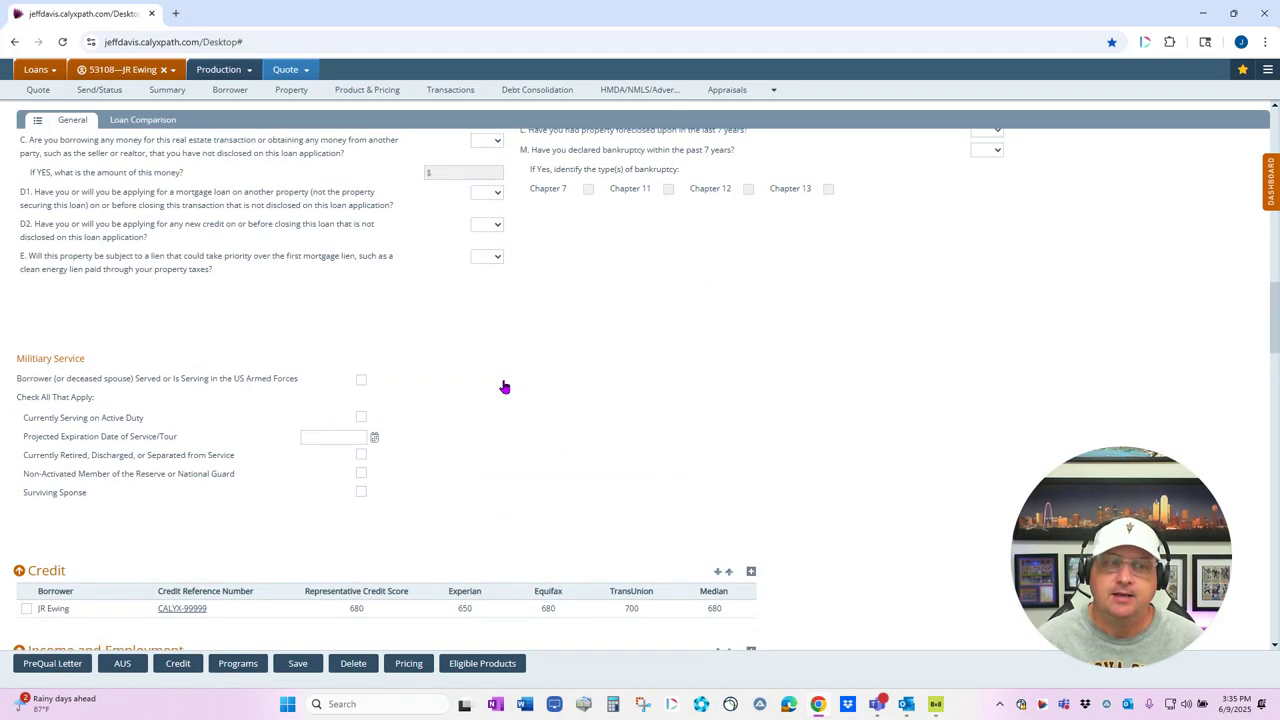
{"action": "scroll", "coordinate": [505, 387], "scroll_direction": "up", "scroll_amount": 3}
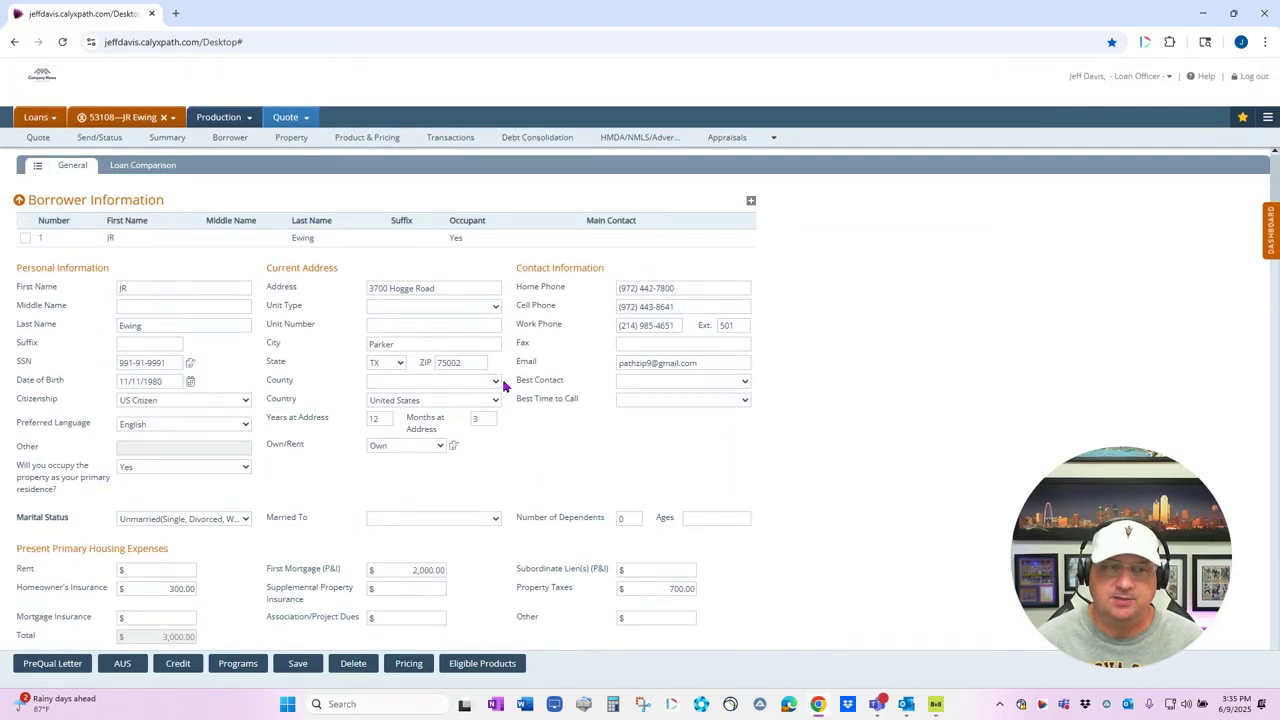
- Check the credit order options without ordering, and view the existing credit report linked in the Credit section
{"action": "left_click", "coordinate": [178, 664]}
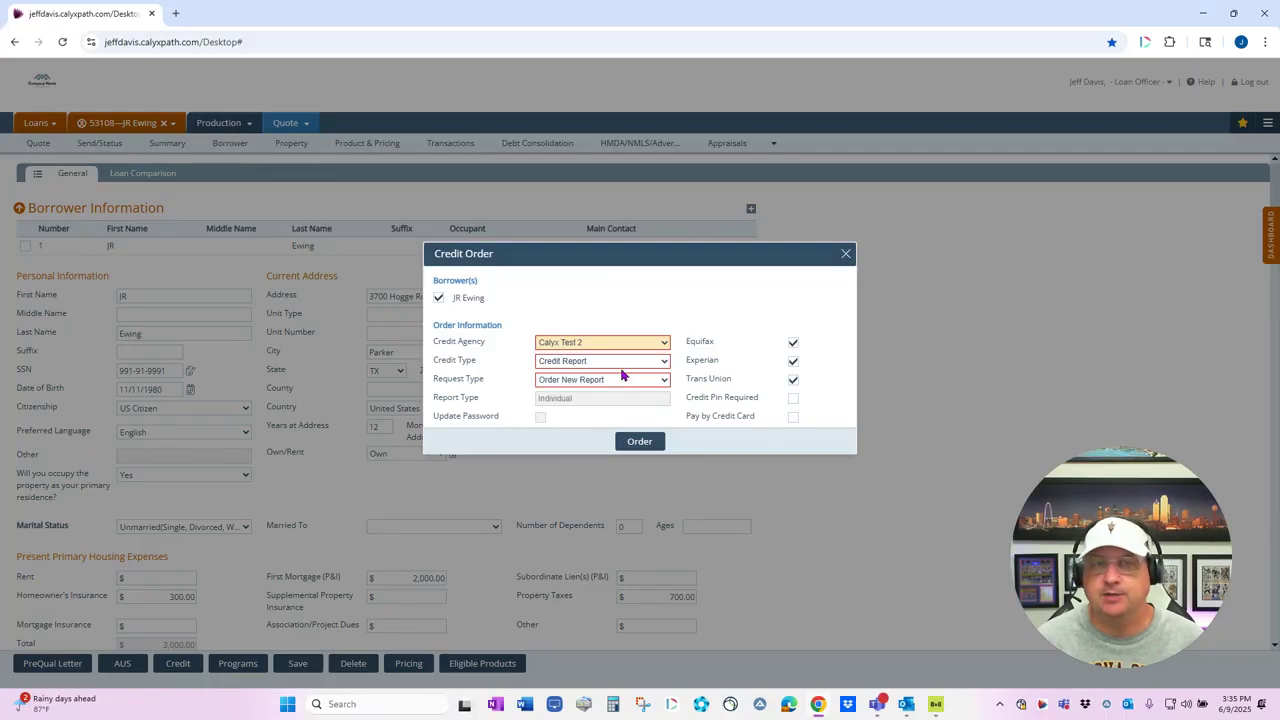
{"action": "left_click", "coordinate": [845, 255]}
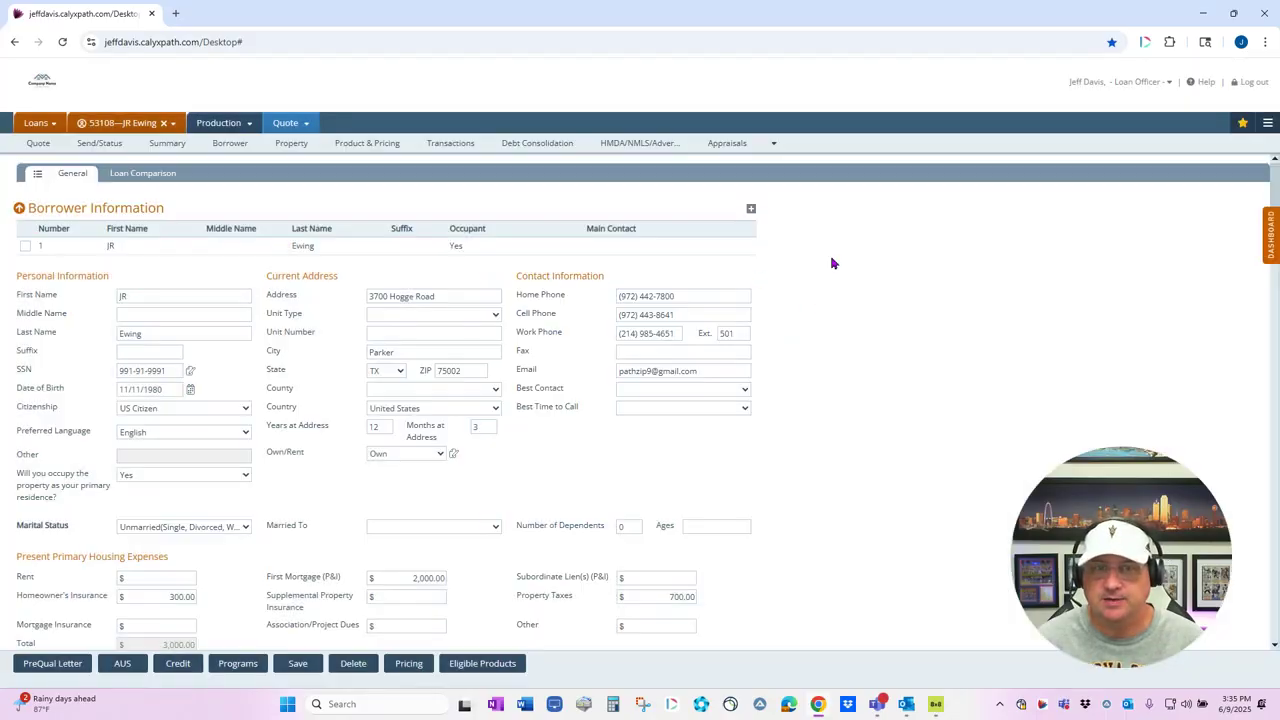
{"action": "scroll", "coordinate": [557, 391], "scroll_direction": "down", "scroll_amount": 15}
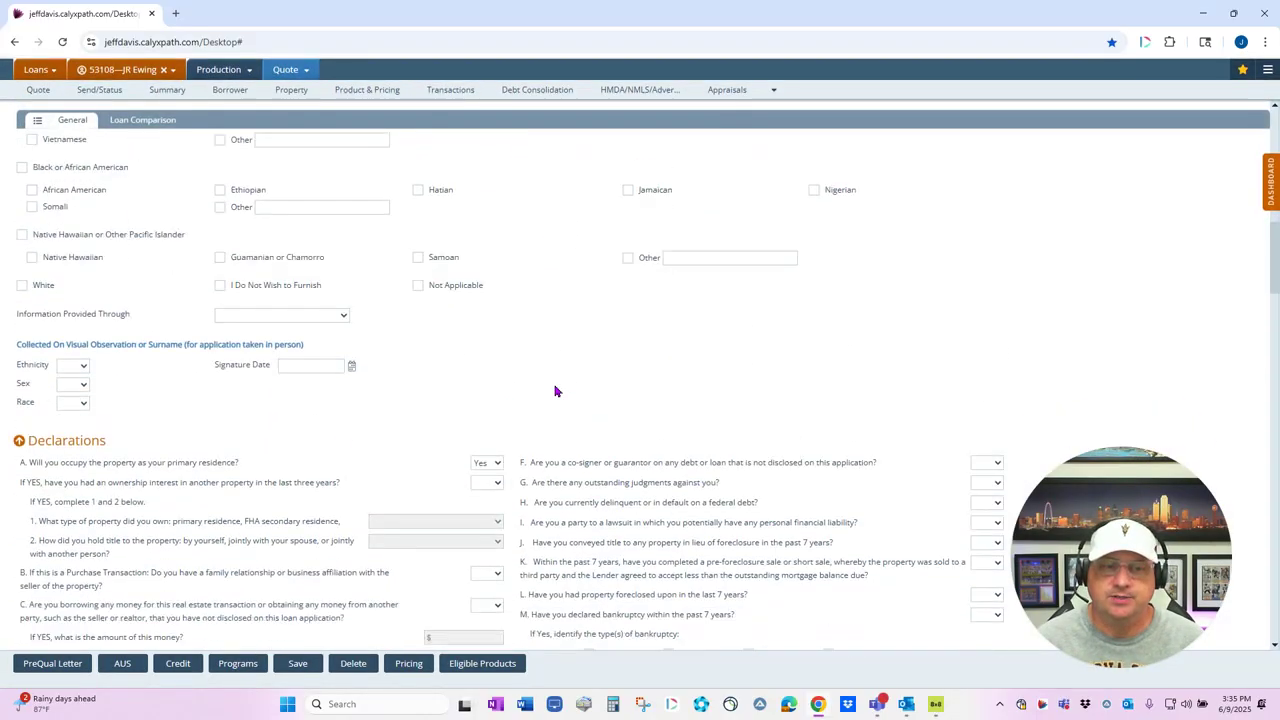
{"action": "scroll", "coordinate": [557, 391], "scroll_direction": "down", "scroll_amount": 4}
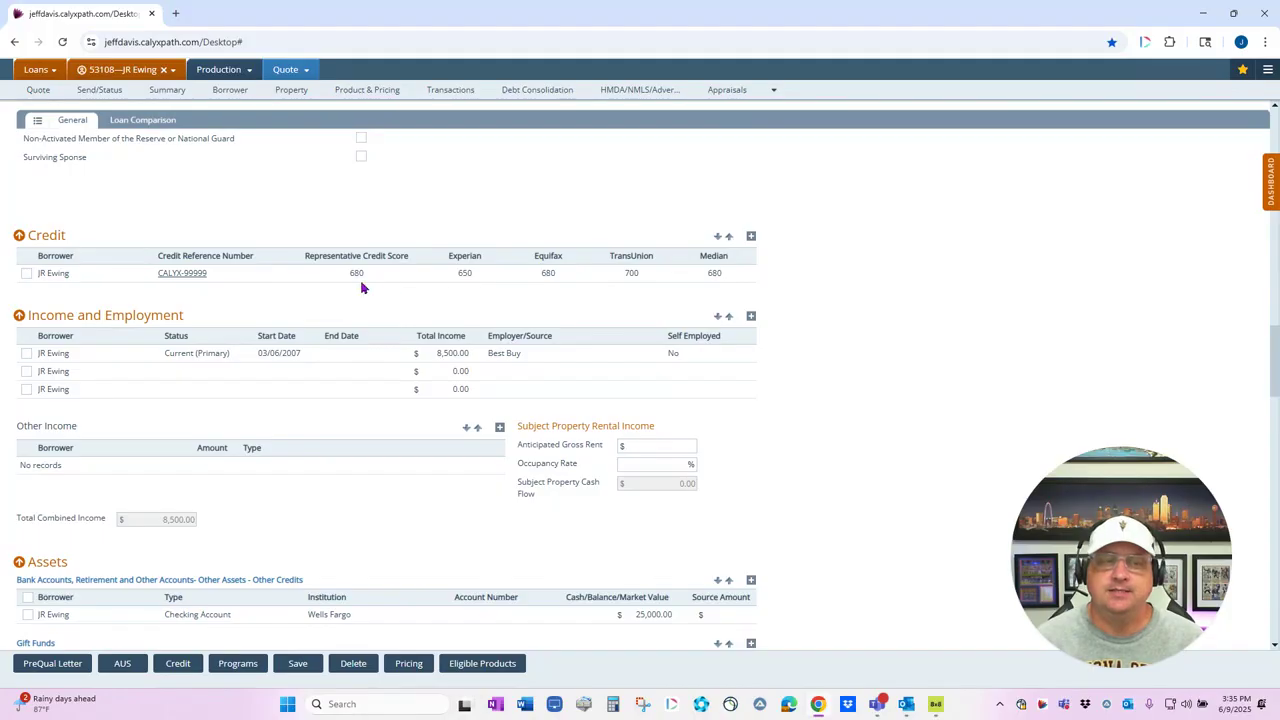
{"action": "left_click", "coordinate": [191, 273]}
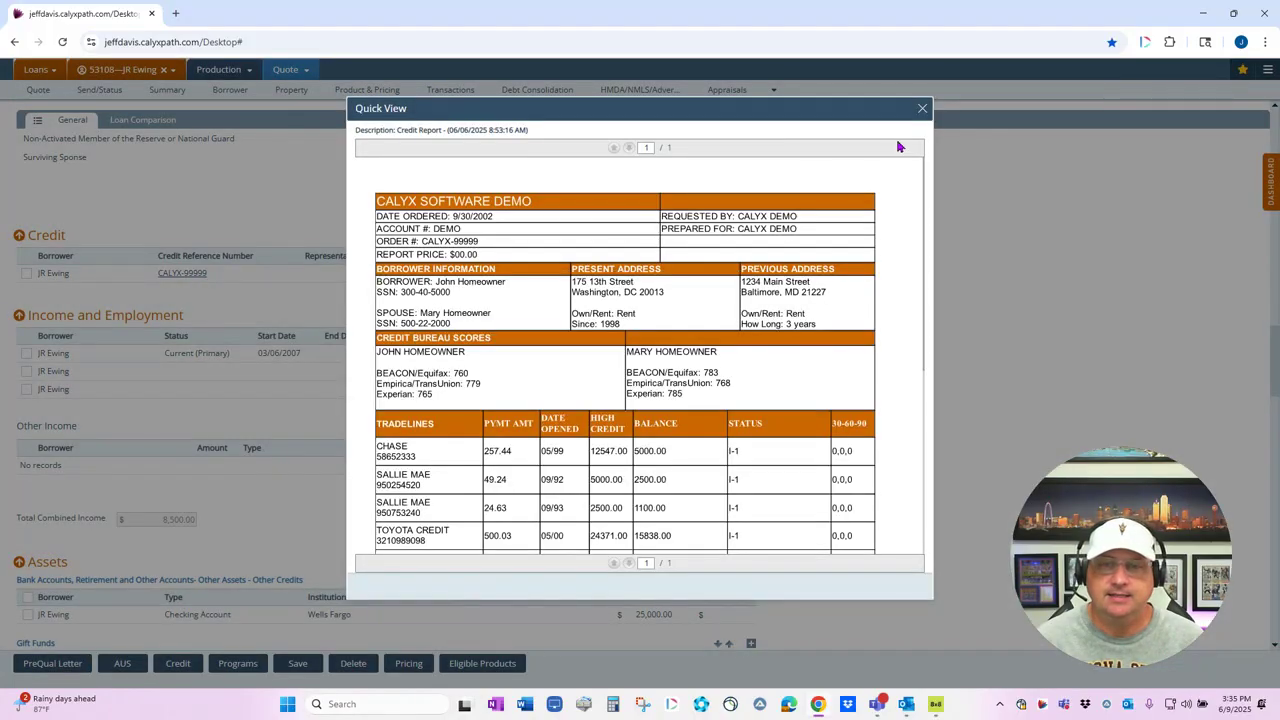
{"action": "left_click_drag", "start_coordinate": [909, 111], "coordinate": [924, 112]}
{"action": "left_click", "coordinate": [937, 110]}
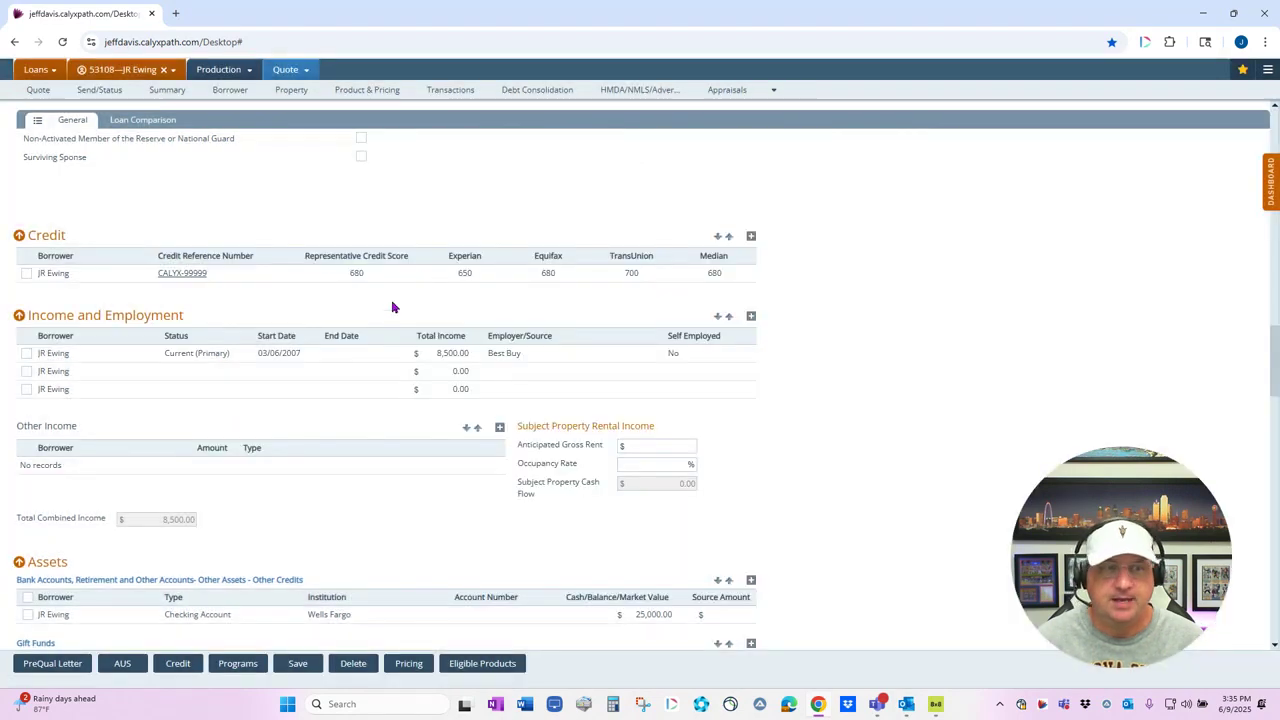
- Open a new Income and Employment entry and view its Income History Worksheet without filling in any values
{"action": "scroll", "coordinate": [392, 308], "scroll_direction": "down", "scroll_amount": 1}
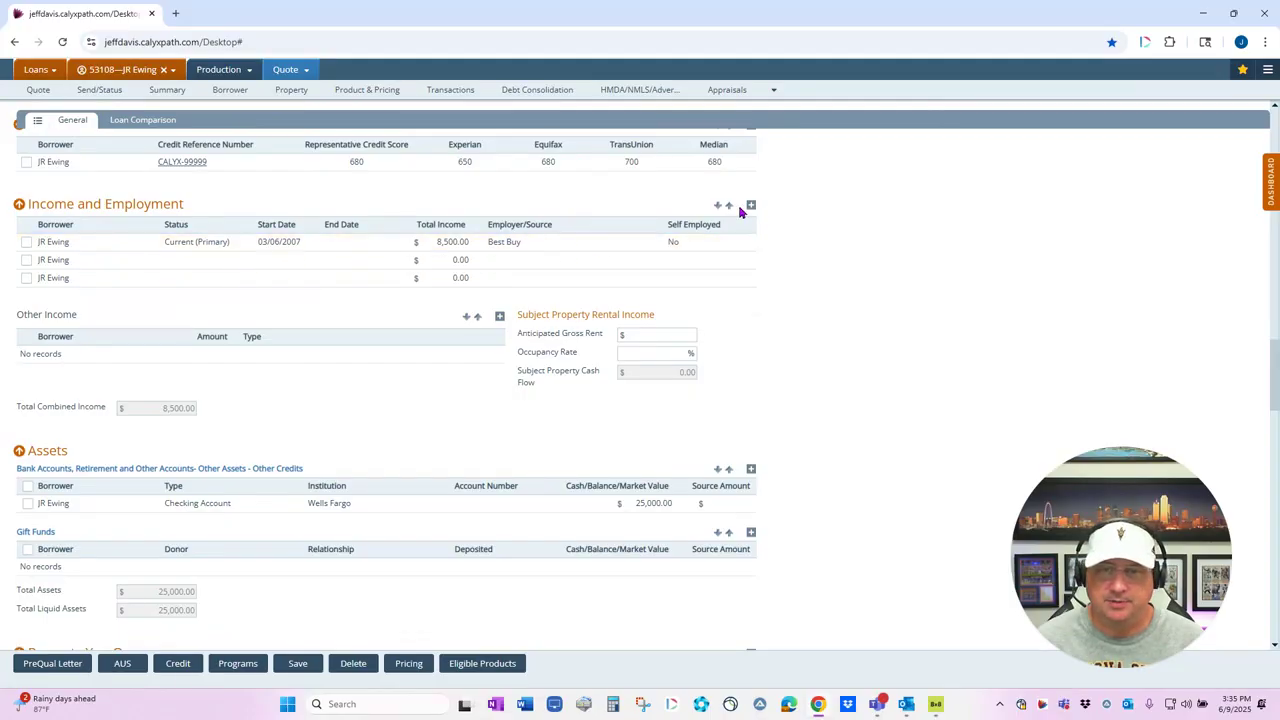
{"action": "left_click", "coordinate": [751, 207]}
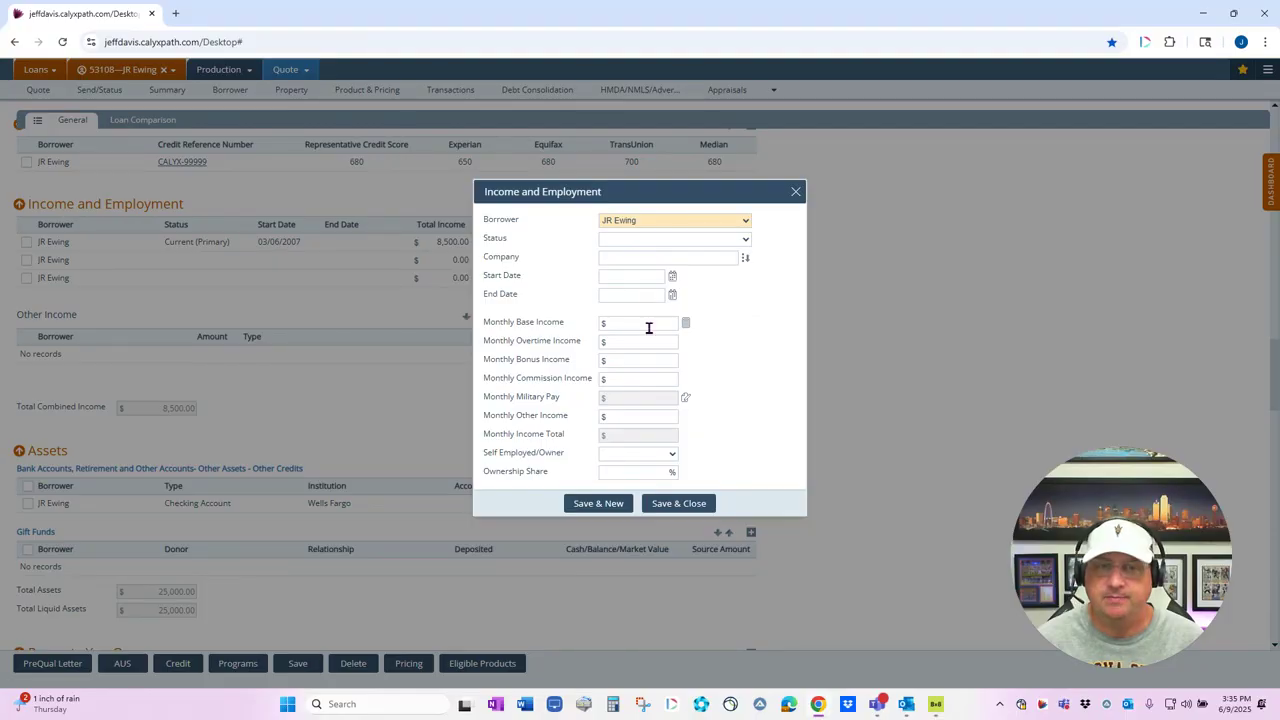
{"action": "left_click", "coordinate": [686, 327]}
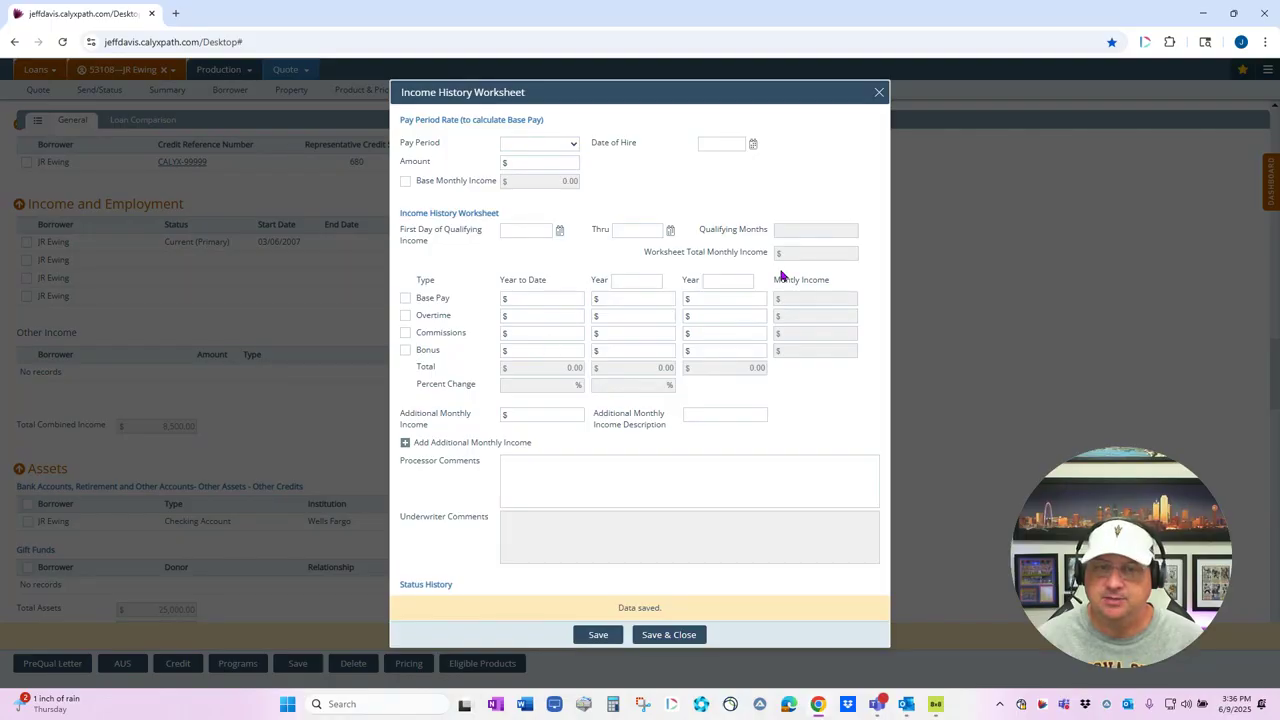
{"action": "left_click", "coordinate": [879, 92]}
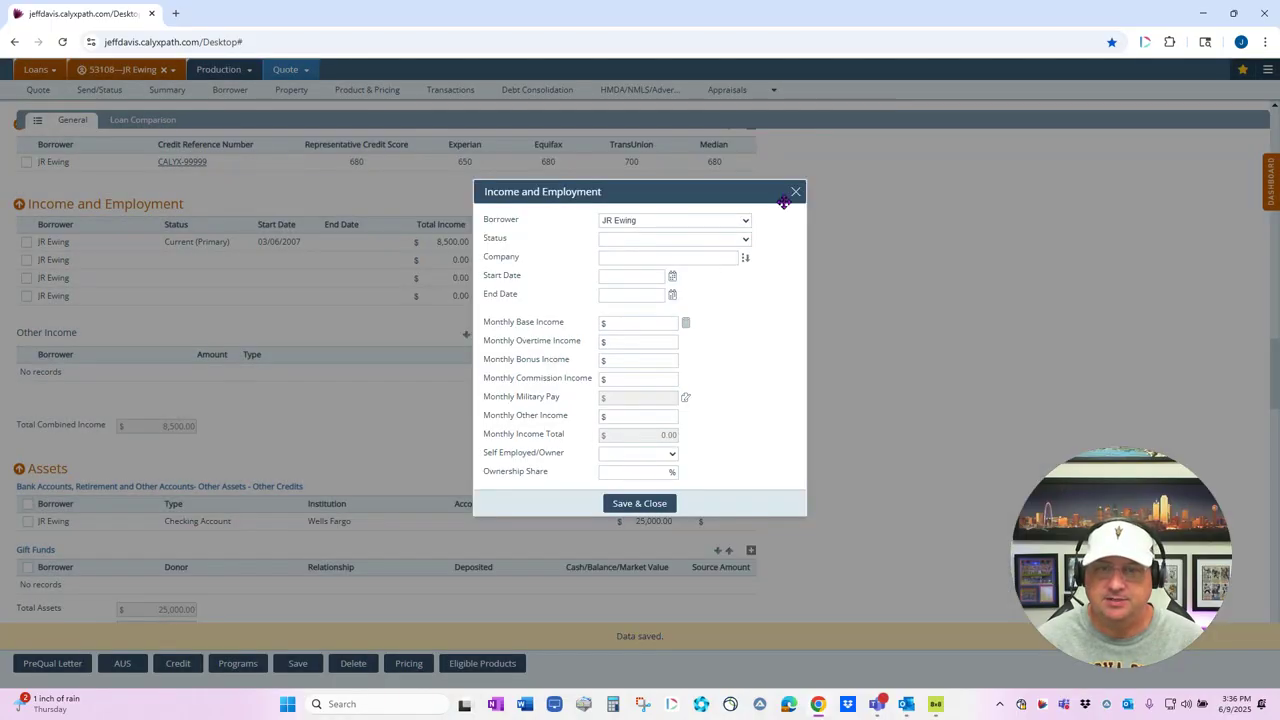
{"action": "left_click", "coordinate": [795, 192]}
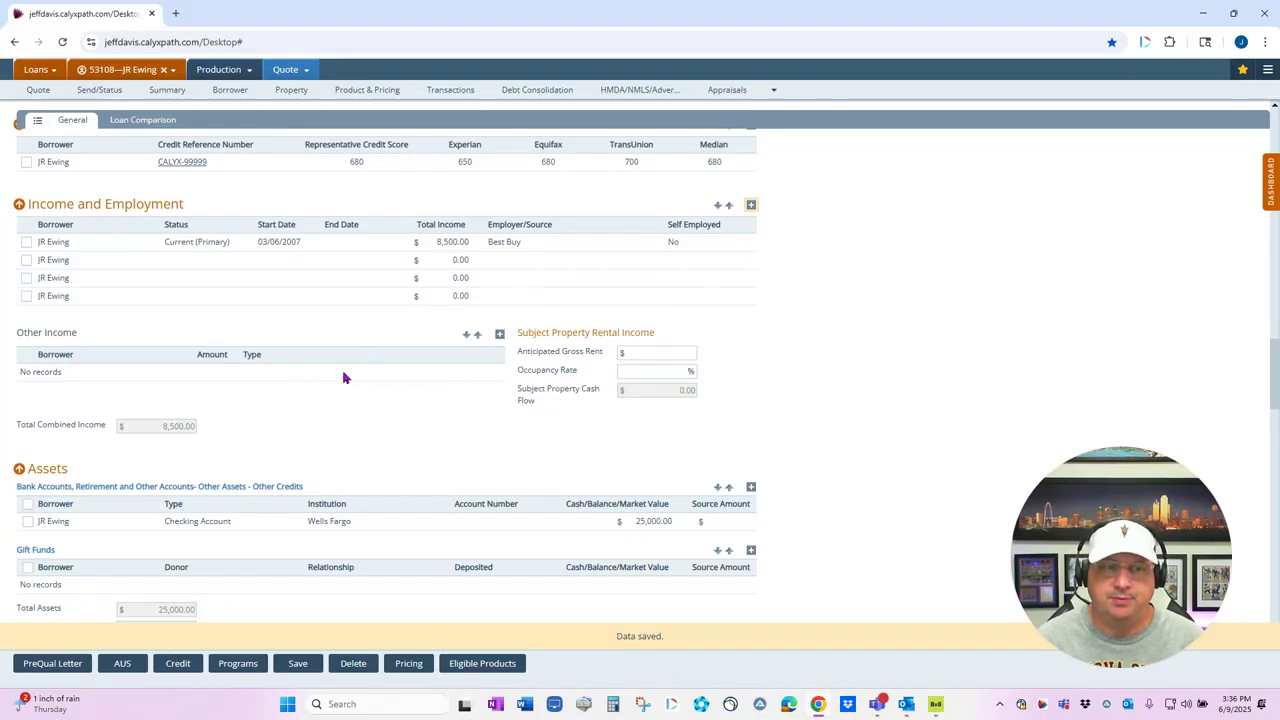
- Add an Other Income entry of type Capital Gains with a base amount of 500 and save it
{"action": "left_click", "coordinate": [500, 335]}
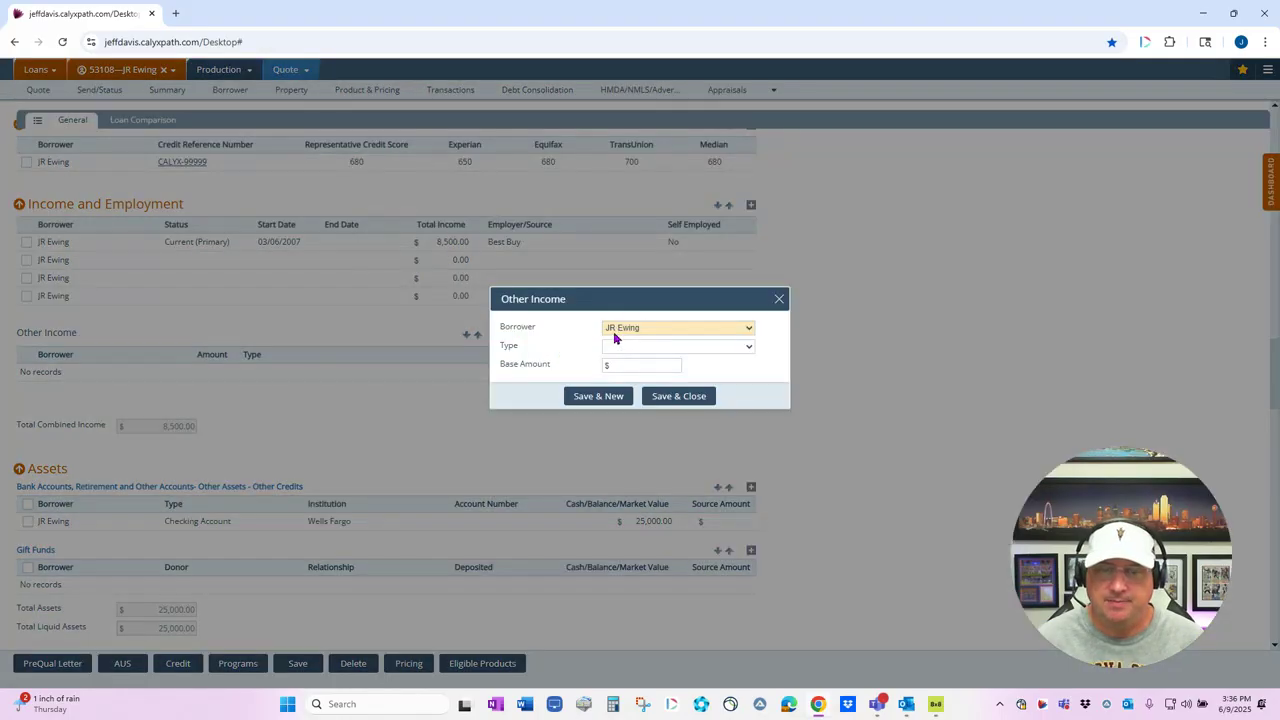
{"action": "left_click", "coordinate": [651, 345]}
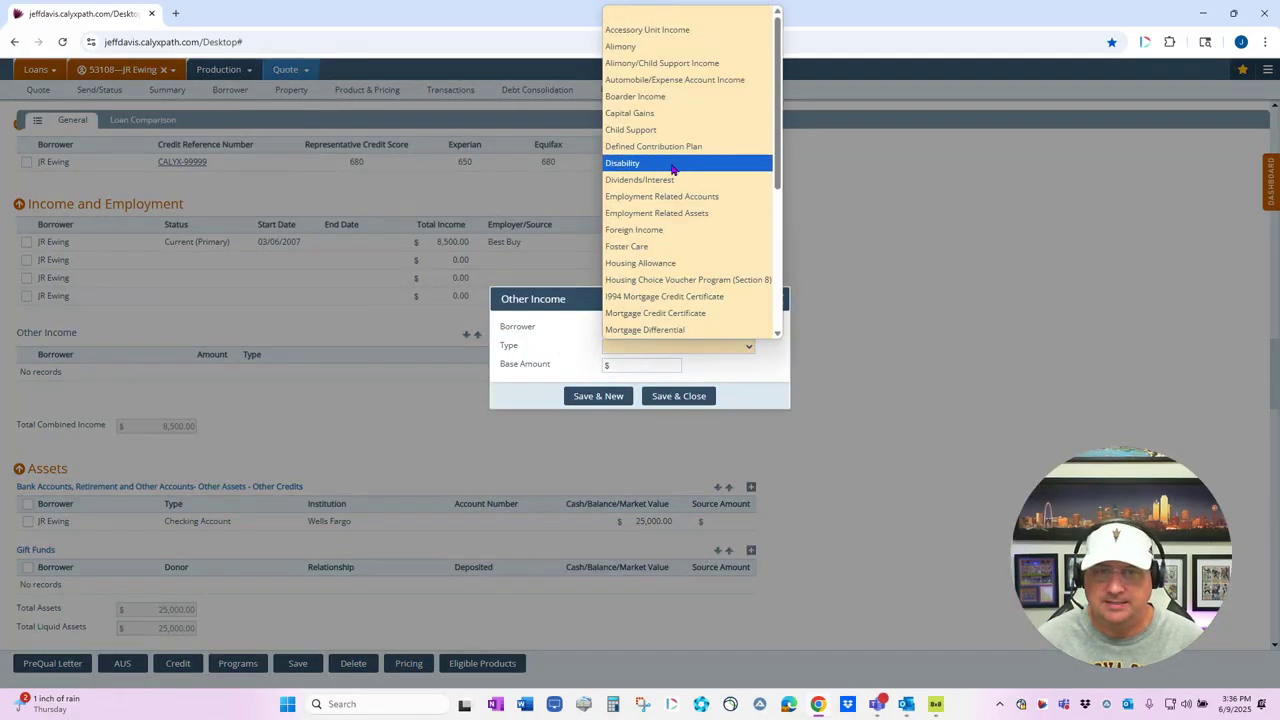
{"action": "left_click", "coordinate": [660, 113]}
{"action": "left_click", "coordinate": [646, 364]}
{"action": "left_click", "coordinate": [585, 400]}
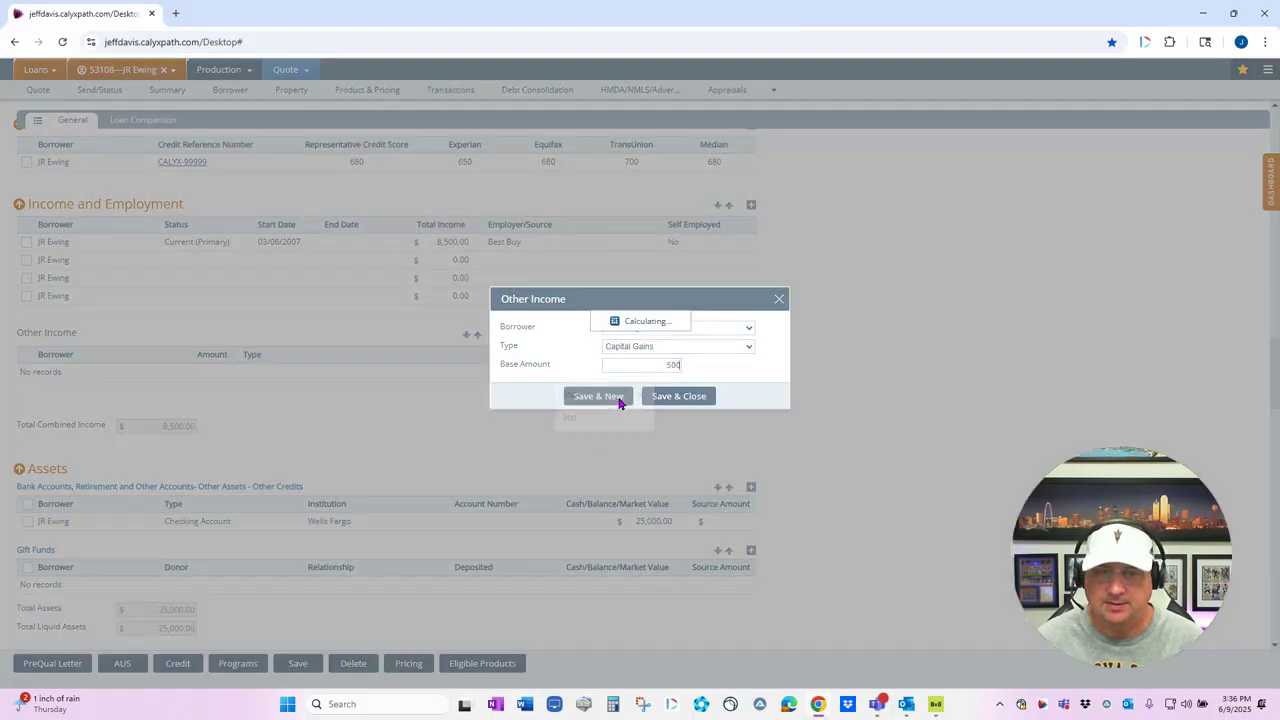
{"action": "left_click", "coordinate": [660, 398]}
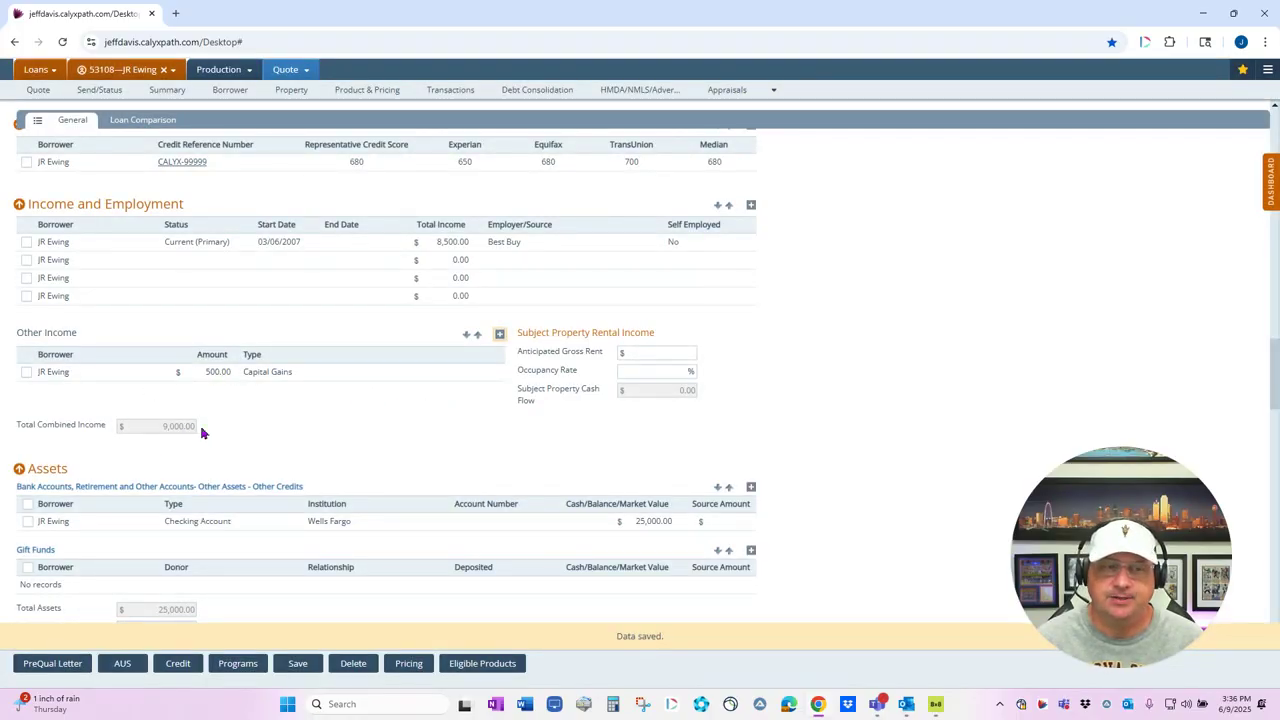
- View the new asset form with the Other Credits category and close it without saving an asset
{"action": "scroll", "coordinate": [201, 432], "scroll_direction": "down", "scroll_amount": 1}
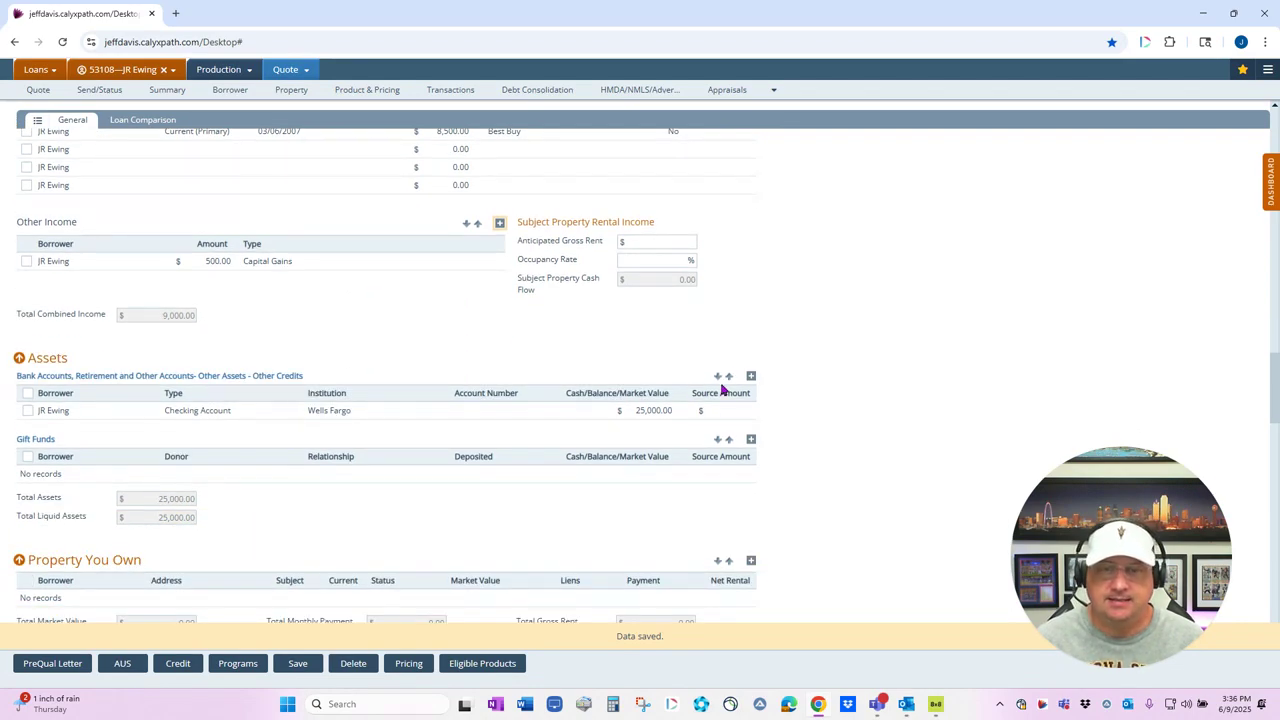
{"action": "left_click", "coordinate": [750, 377]}
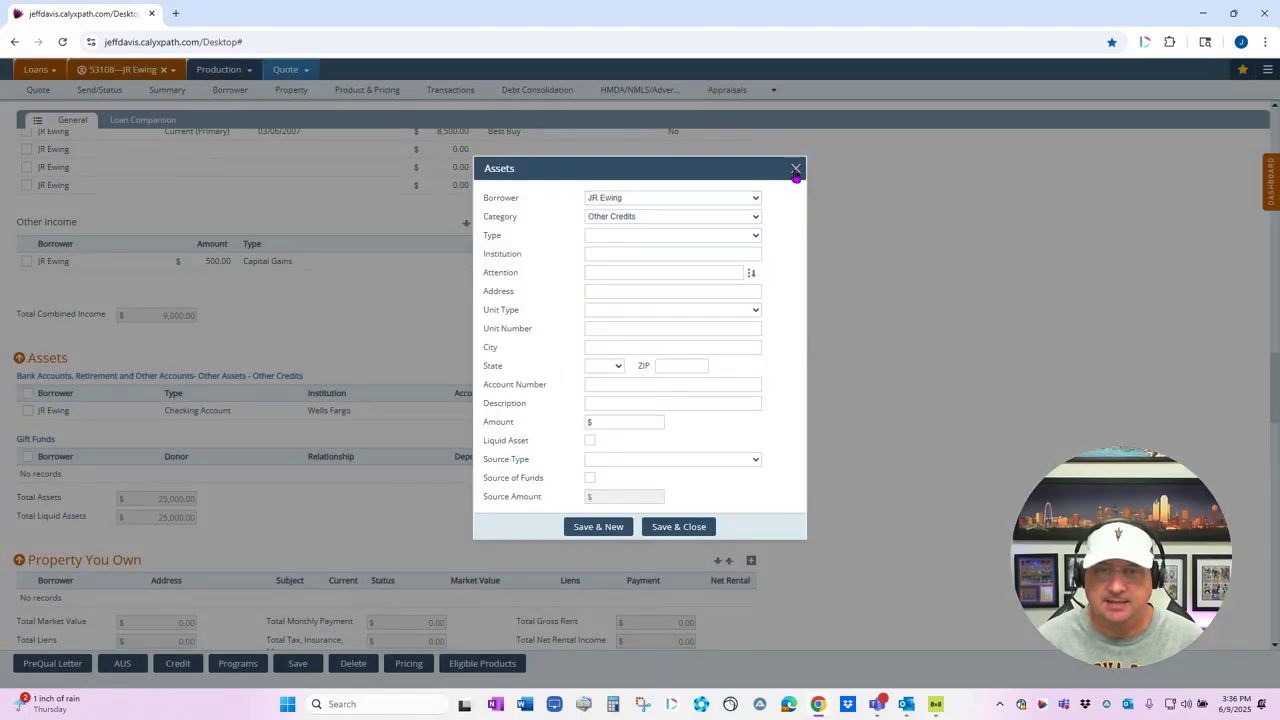
{"action": "left_click", "coordinate": [795, 168]}
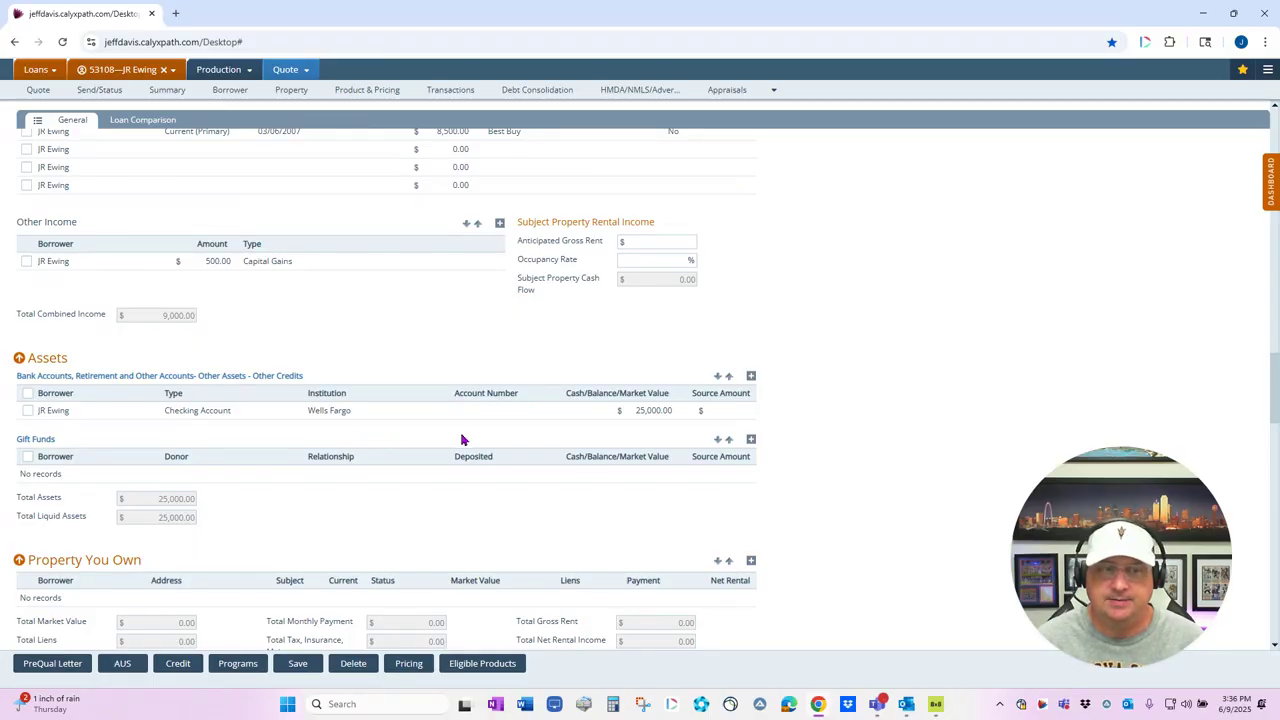
- Examine the owned property and liabilities sections, including the details of the CHASE, INC. mortgage liability
{"action": "scroll", "coordinate": [398, 457], "scroll_direction": "down", "scroll_amount": 2}
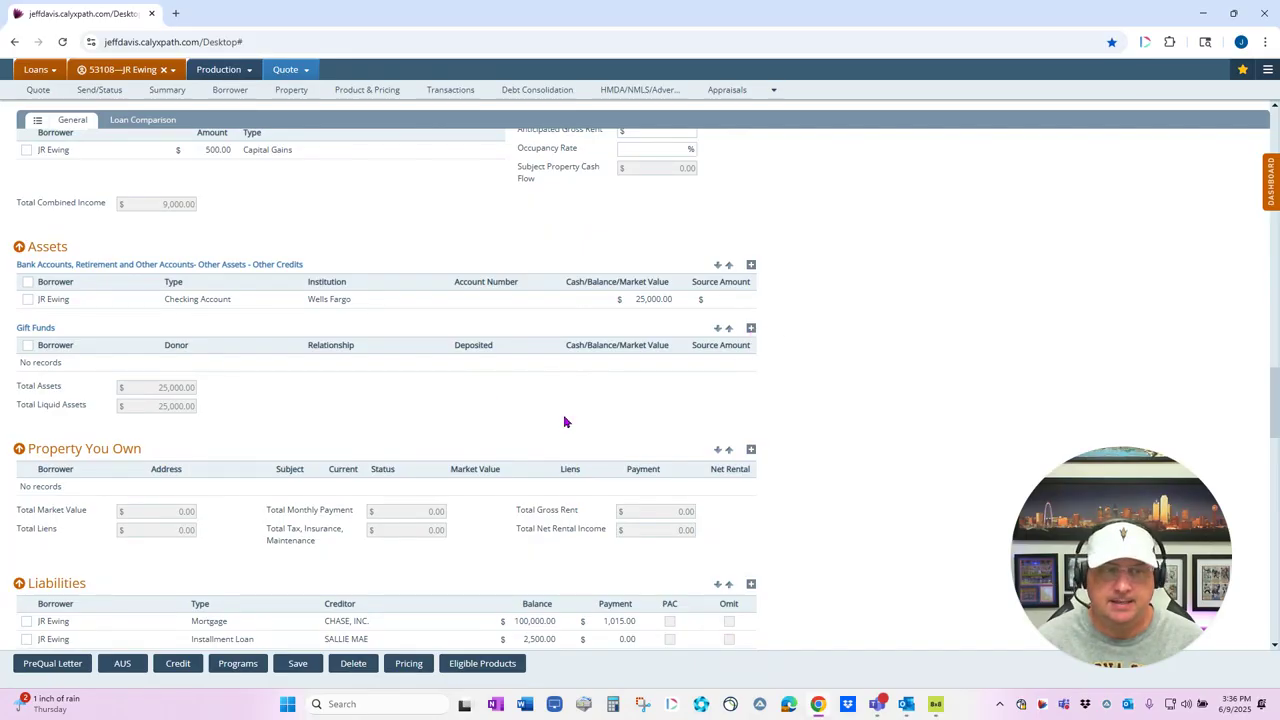
{"action": "scroll", "coordinate": [565, 420], "scroll_direction": "down", "scroll_amount": 2}
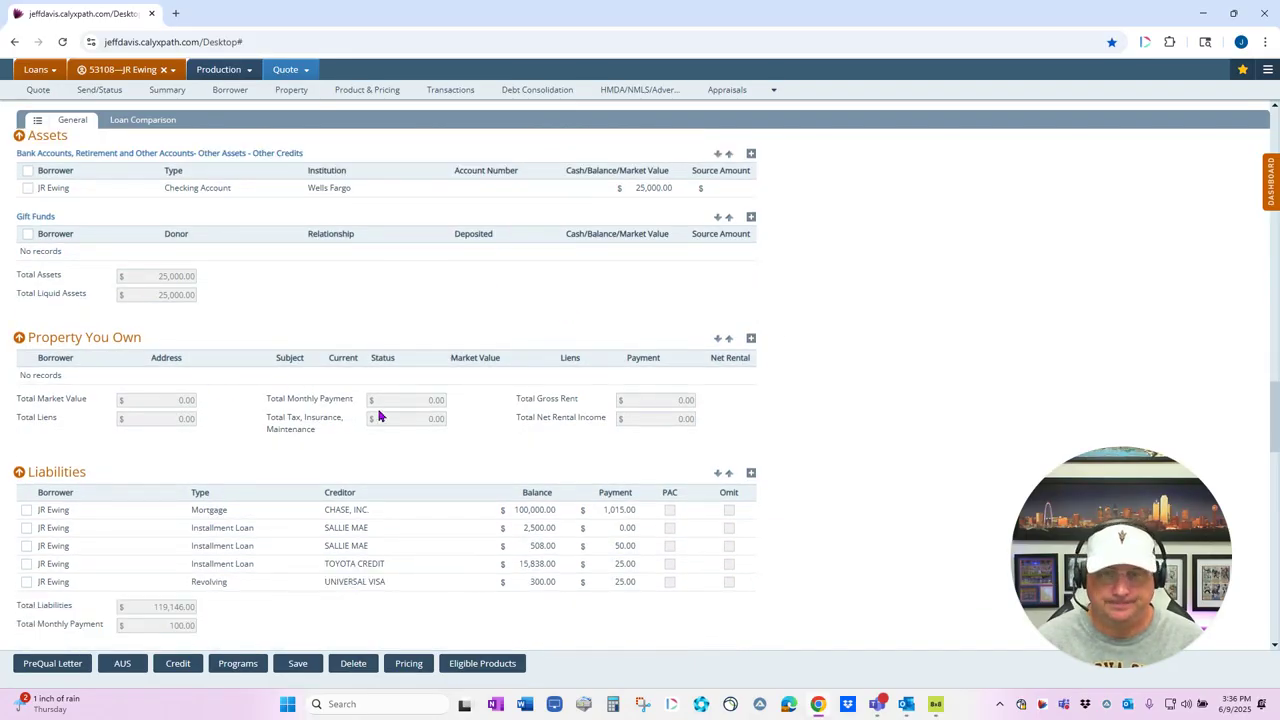
{"action": "scroll", "coordinate": [385, 412], "scroll_direction": "down", "scroll_amount": 2}
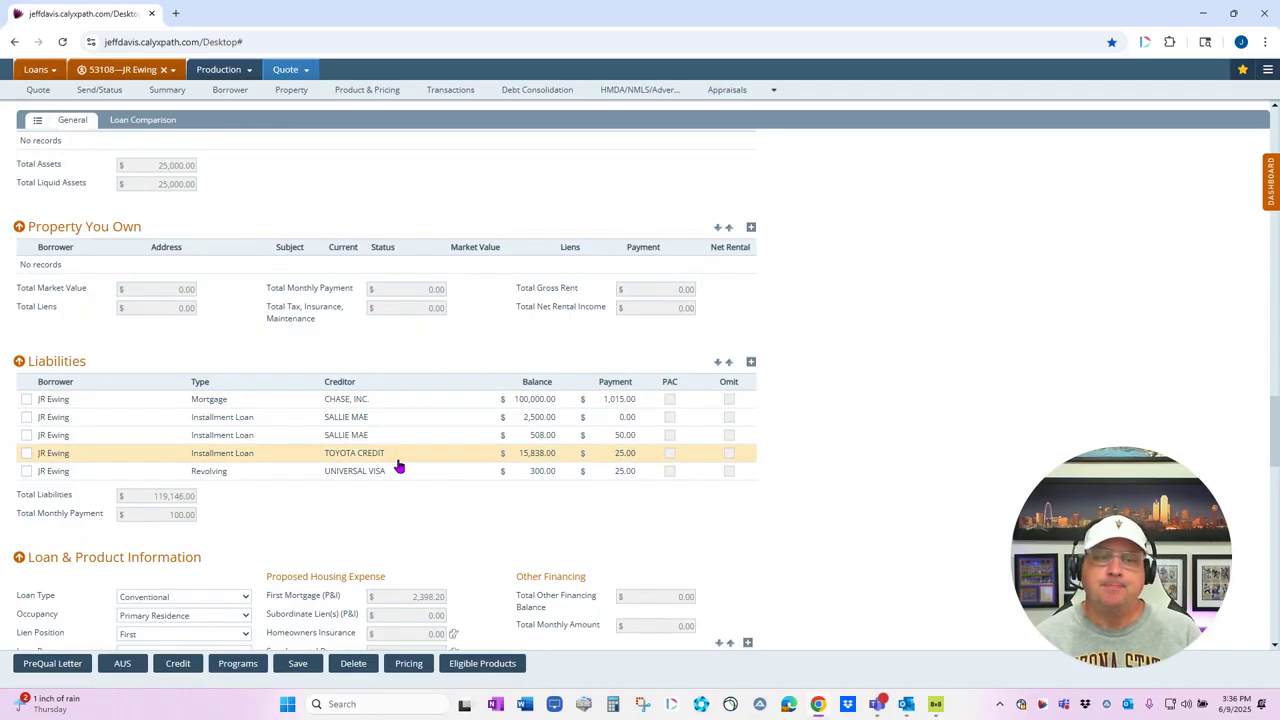
{"action": "left_click", "coordinate": [390, 402]}
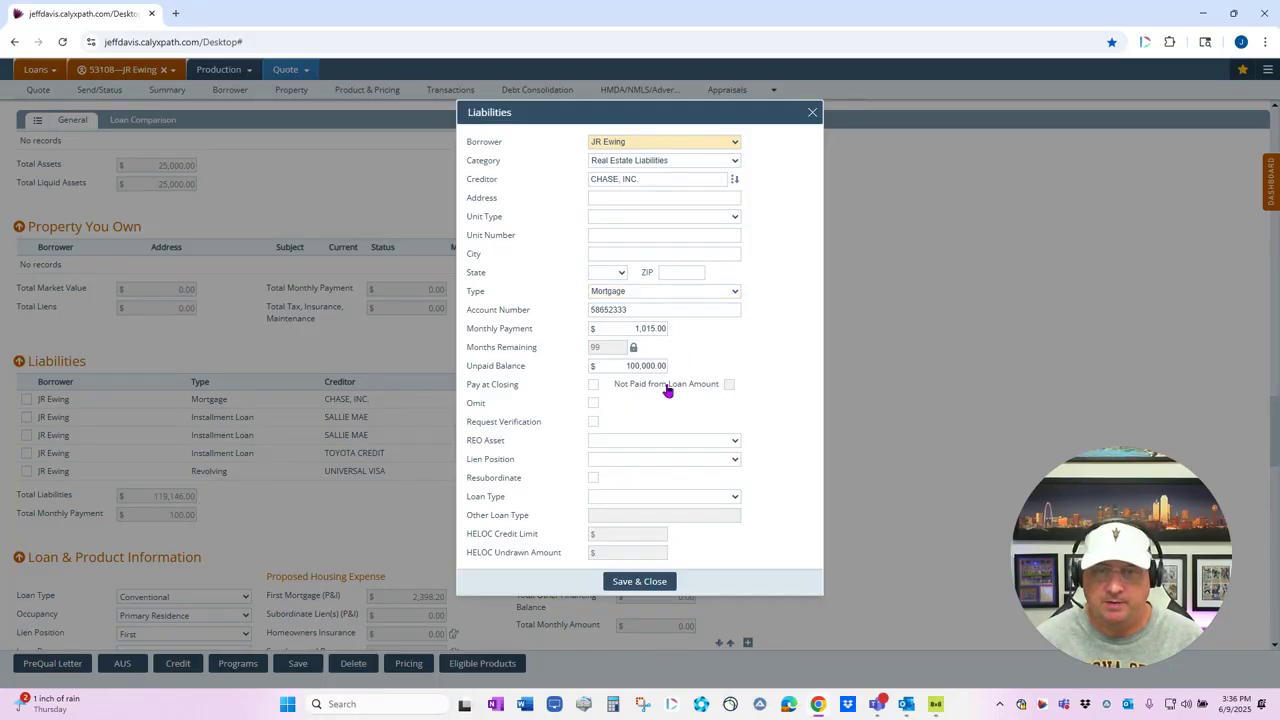
{"action": "left_click", "coordinate": [812, 112]}
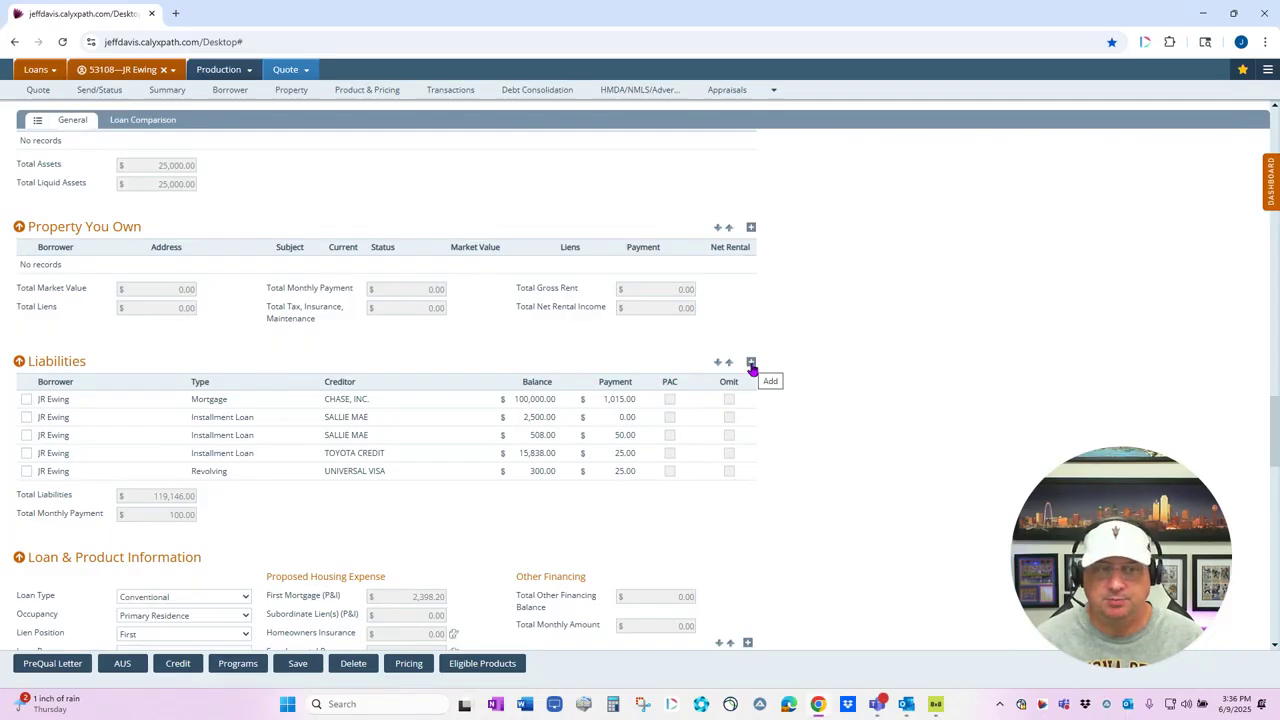
- Apply the CONV 30 Year Fixed loan program to the quote and open the pricing option
{"action": "scroll", "coordinate": [686, 394], "scroll_direction": "down", "scroll_amount": 5}
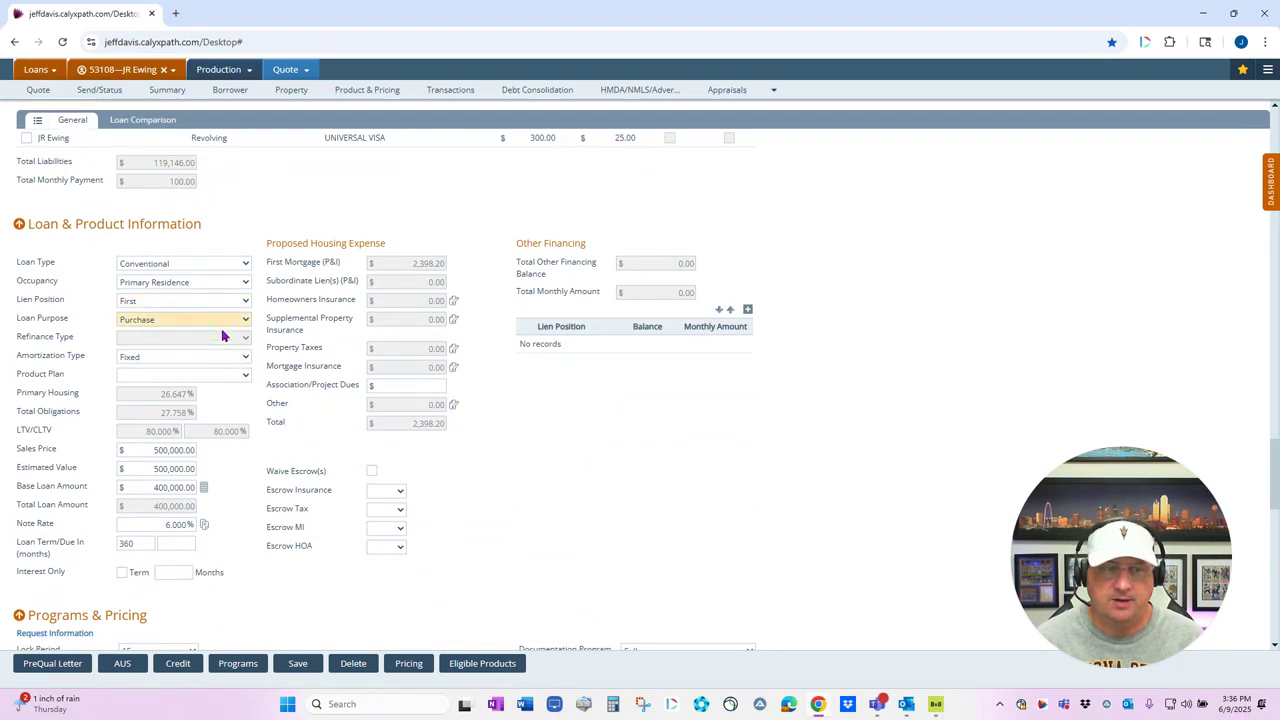
{"action": "scroll", "coordinate": [401, 370], "scroll_direction": "down", "scroll_amount": 5}
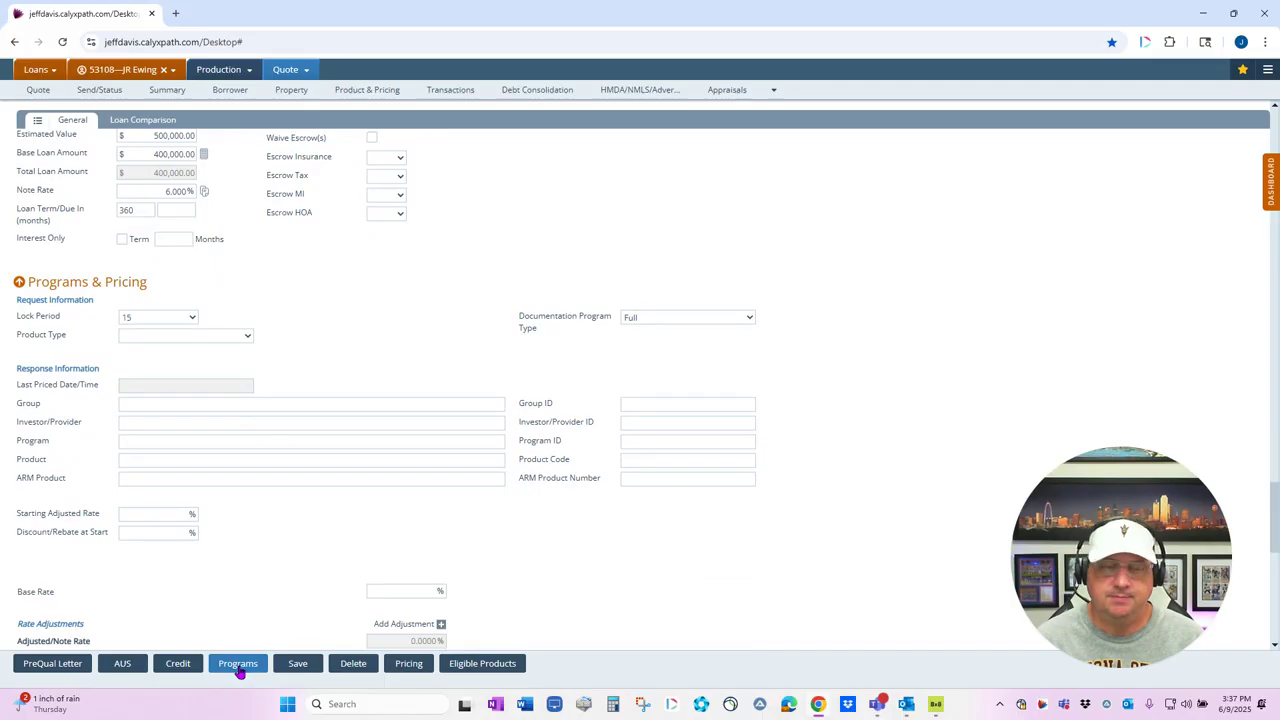
{"action": "left_click", "coordinate": [238, 665]}
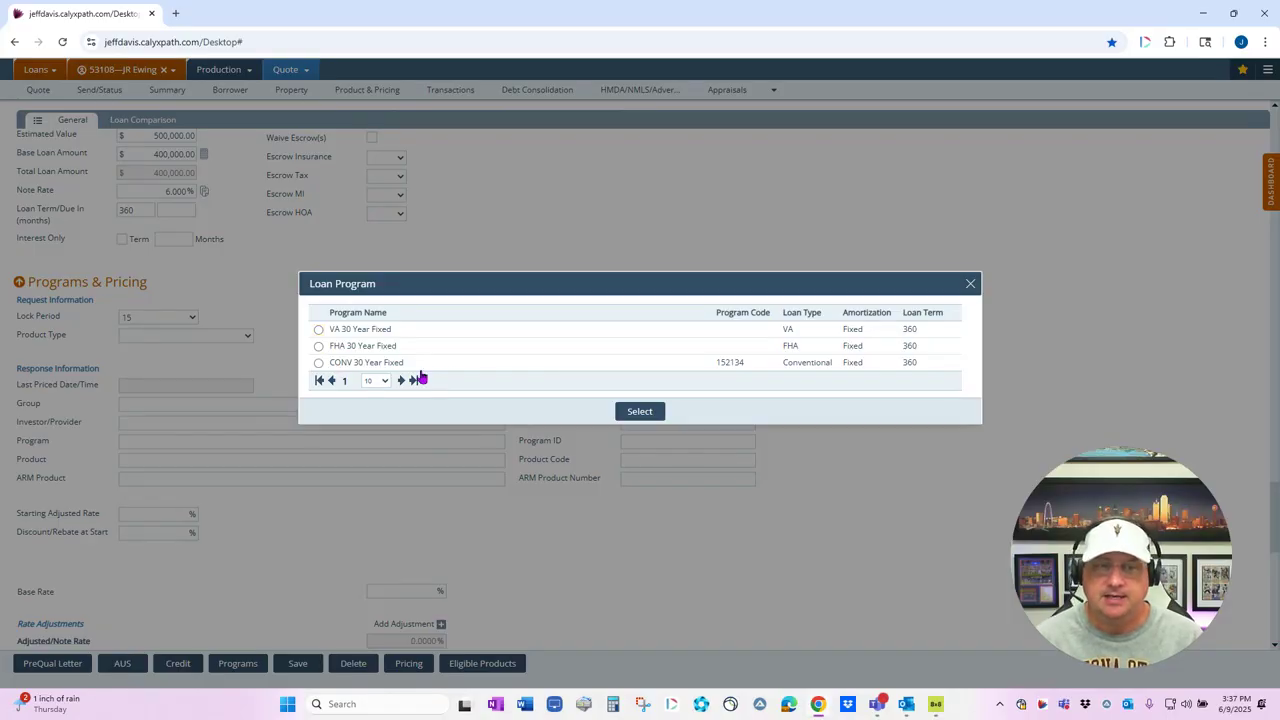
{"action": "left_click", "coordinate": [318, 362]}
{"action": "left_click", "coordinate": [640, 411]}
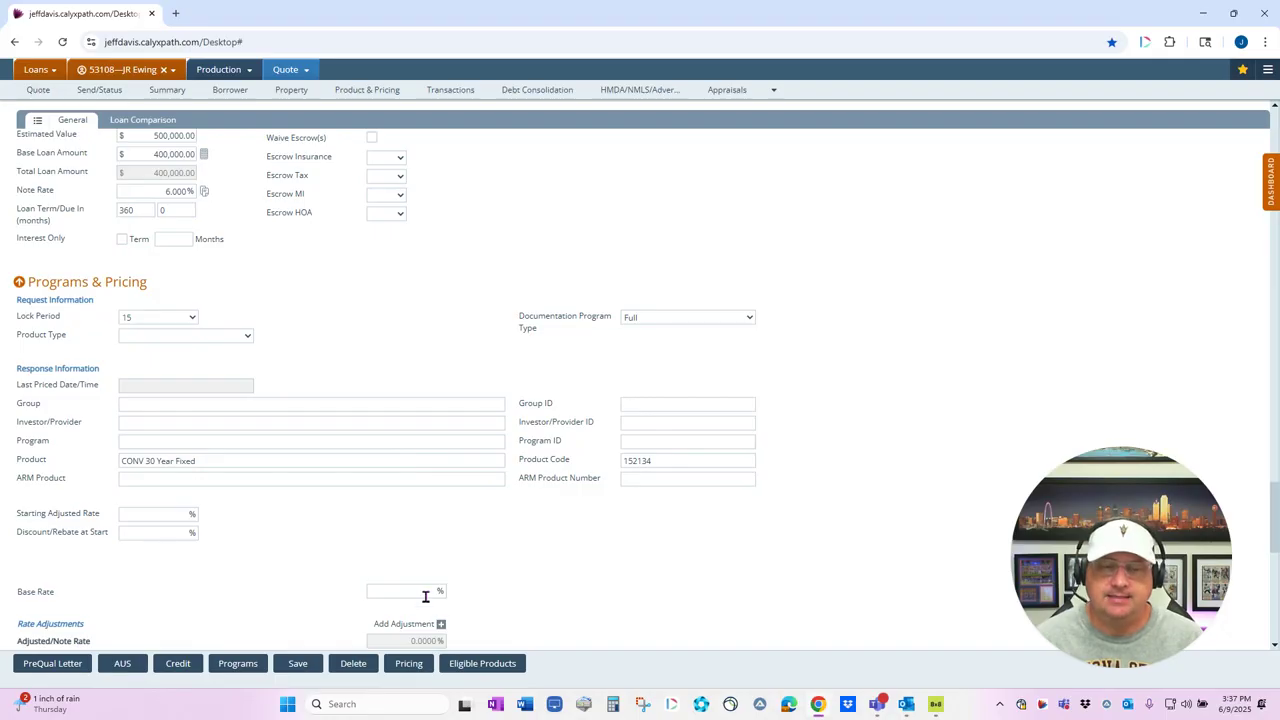
{"action": "left_click", "coordinate": [416, 670]}
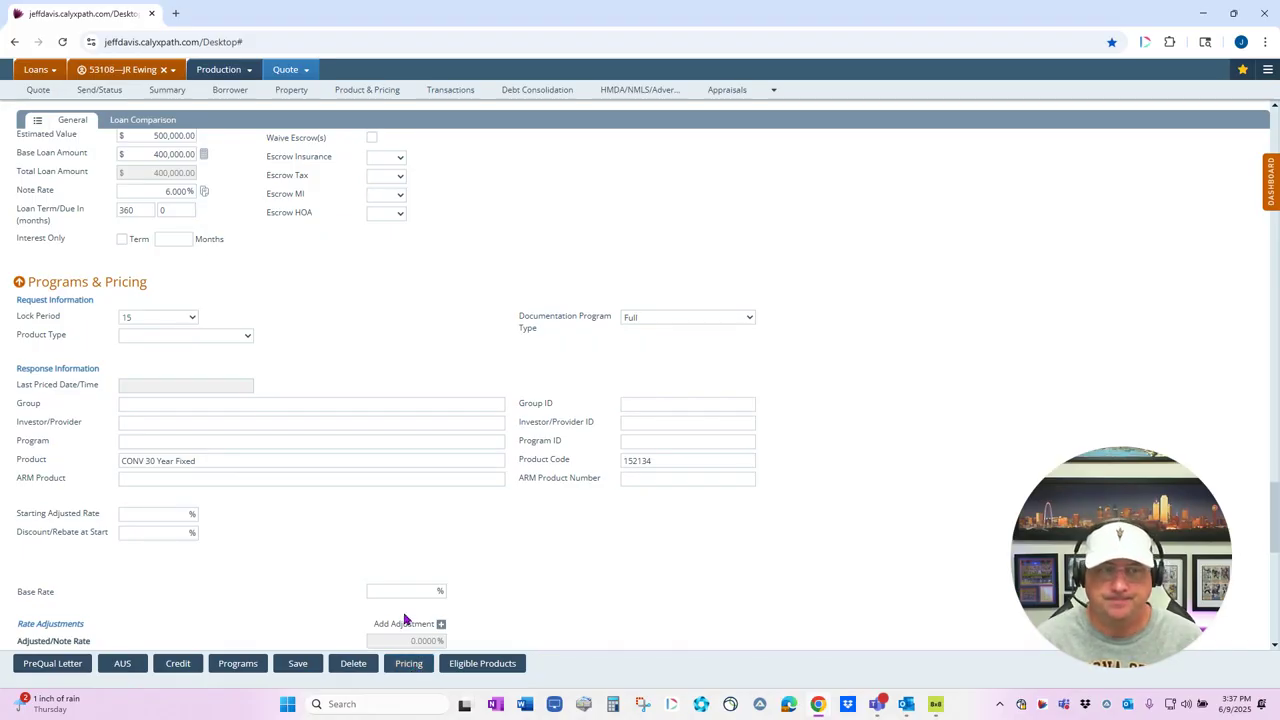
- Fill in the subject property's street address, save the loan and acknowledge the RESPA rule notice
{"action": "scroll", "coordinate": [409, 617], "scroll_direction": "down", "scroll_amount": 2}
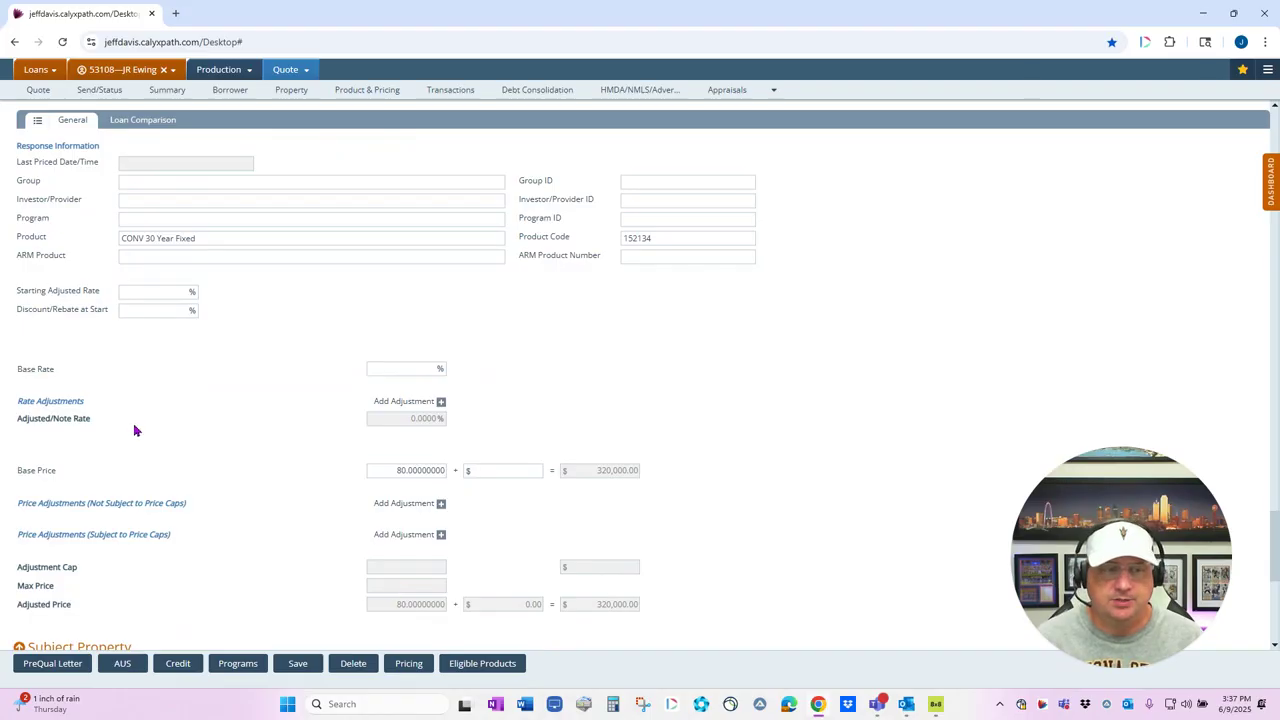
{"action": "scroll", "coordinate": [160, 446], "scroll_direction": "down", "scroll_amount": 2}
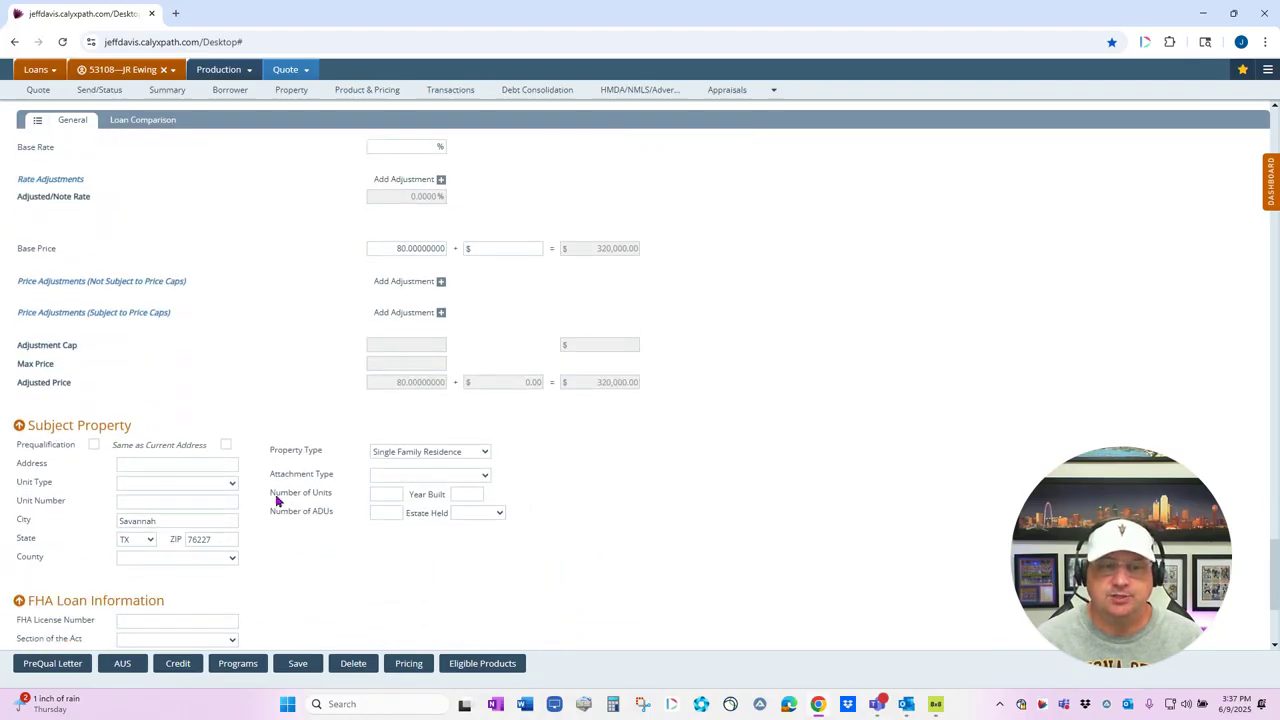
{"action": "scroll", "coordinate": [252, 510], "scroll_direction": "down", "scroll_amount": 1}
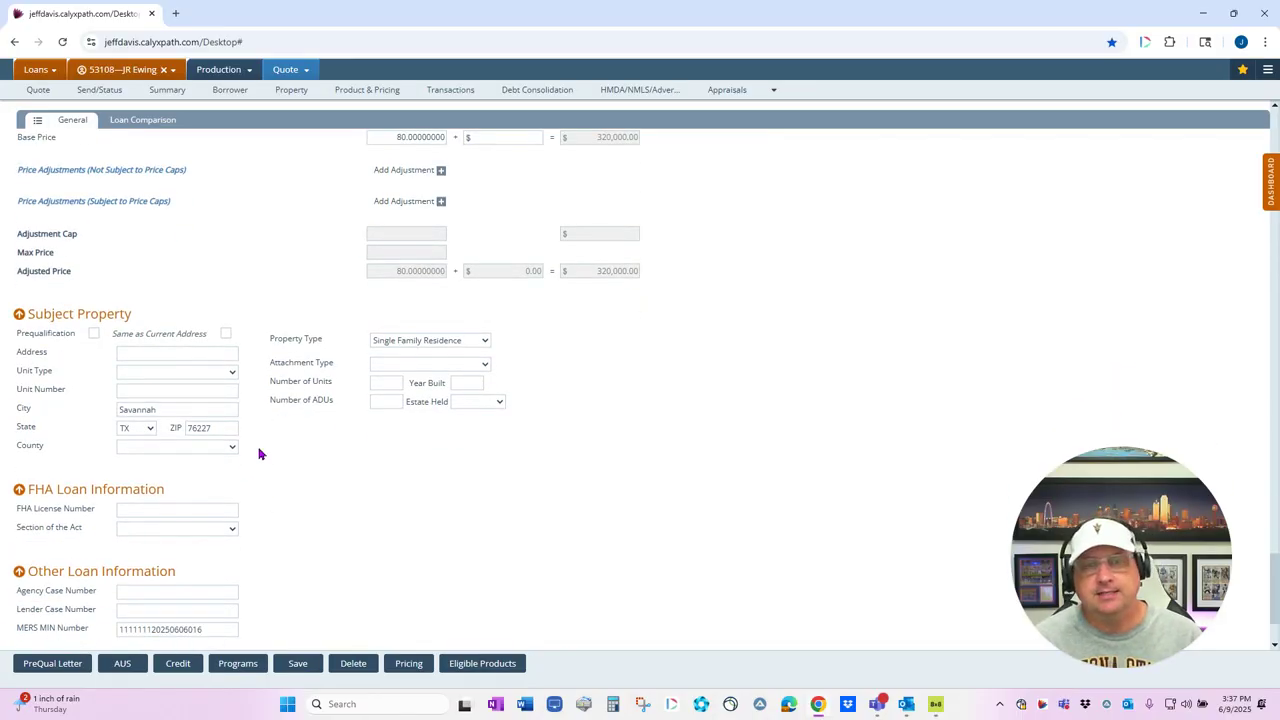
{"action": "left_click", "coordinate": [149, 354]}
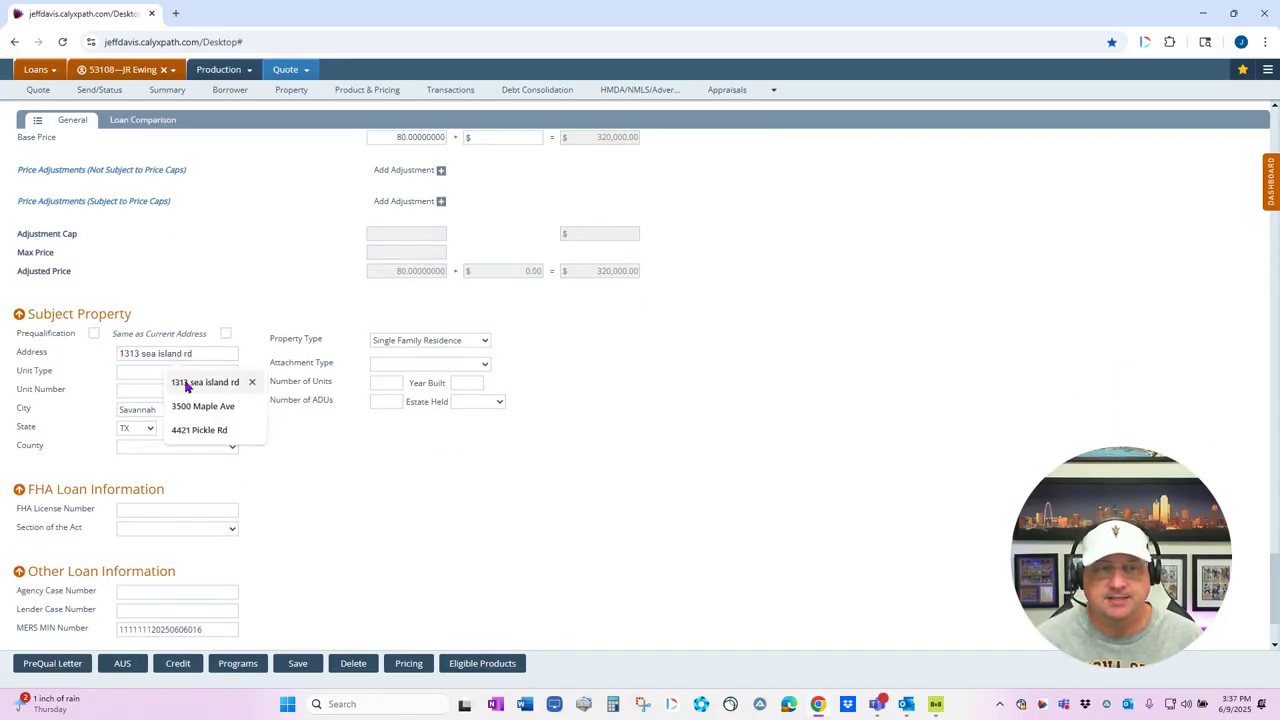
{"action": "left_click", "coordinate": [186, 386]}
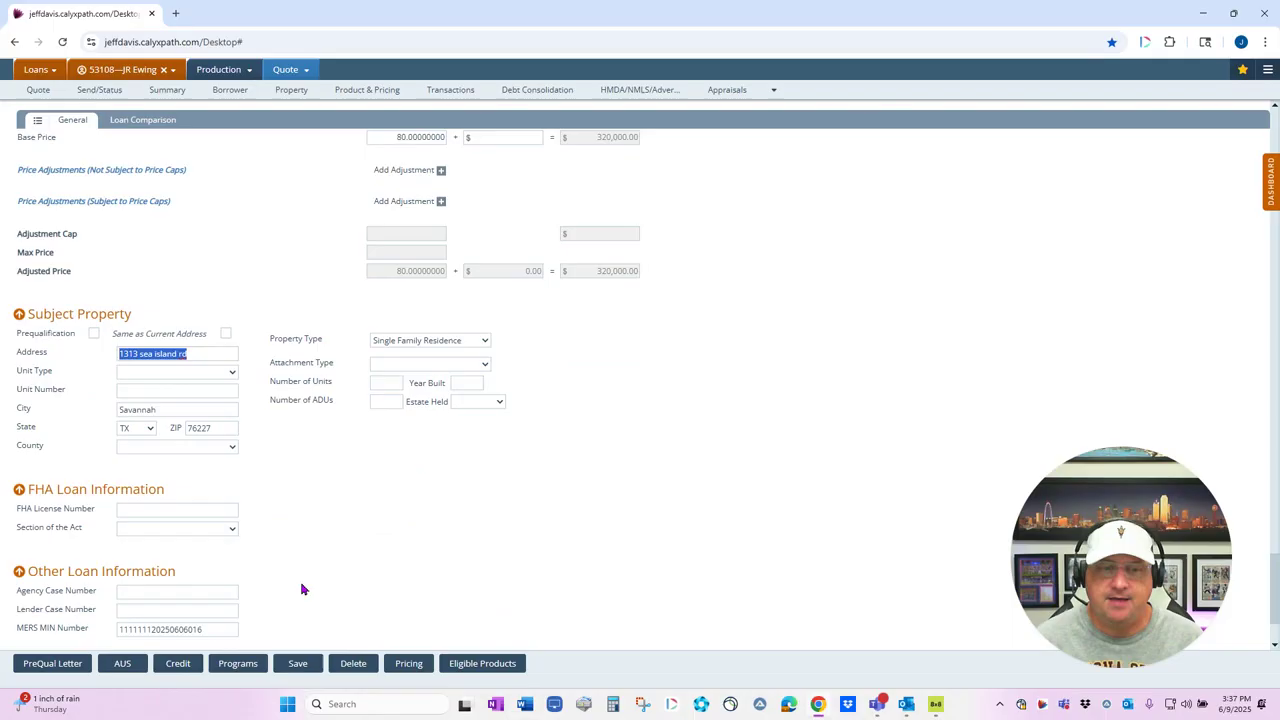
{"action": "left_click", "coordinate": [298, 663]}
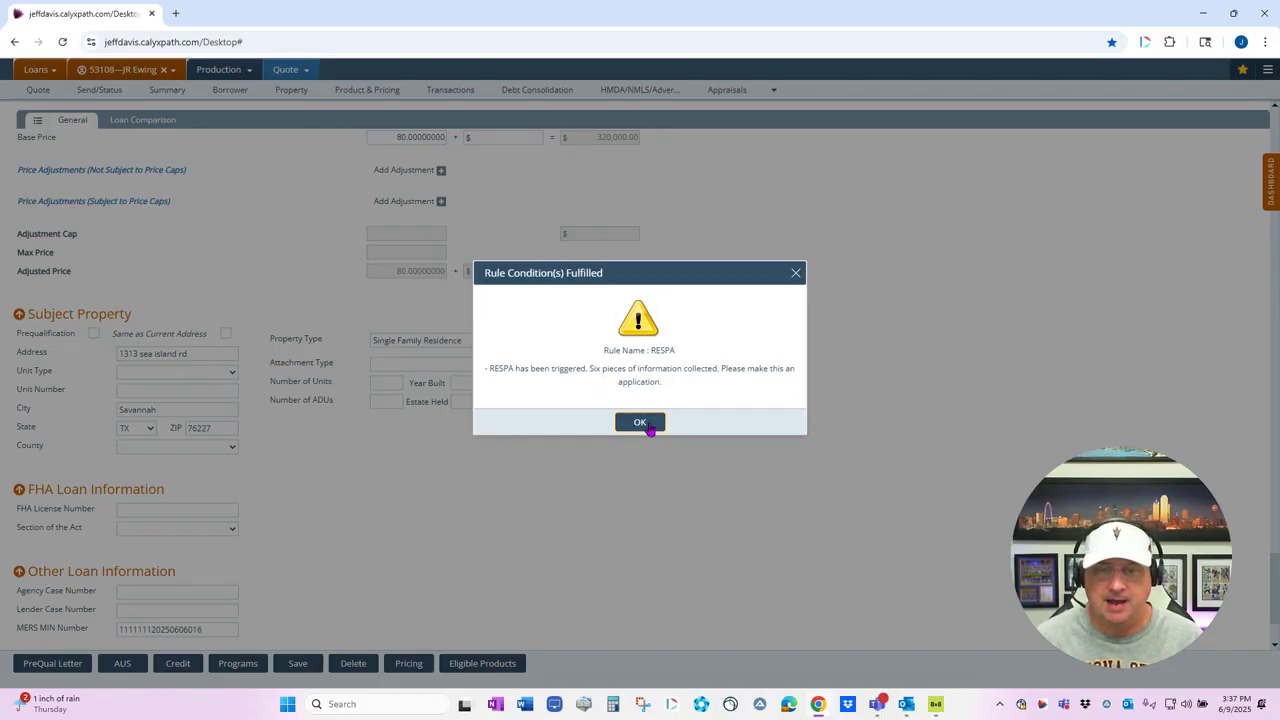
{"action": "left_click", "coordinate": [640, 422]}
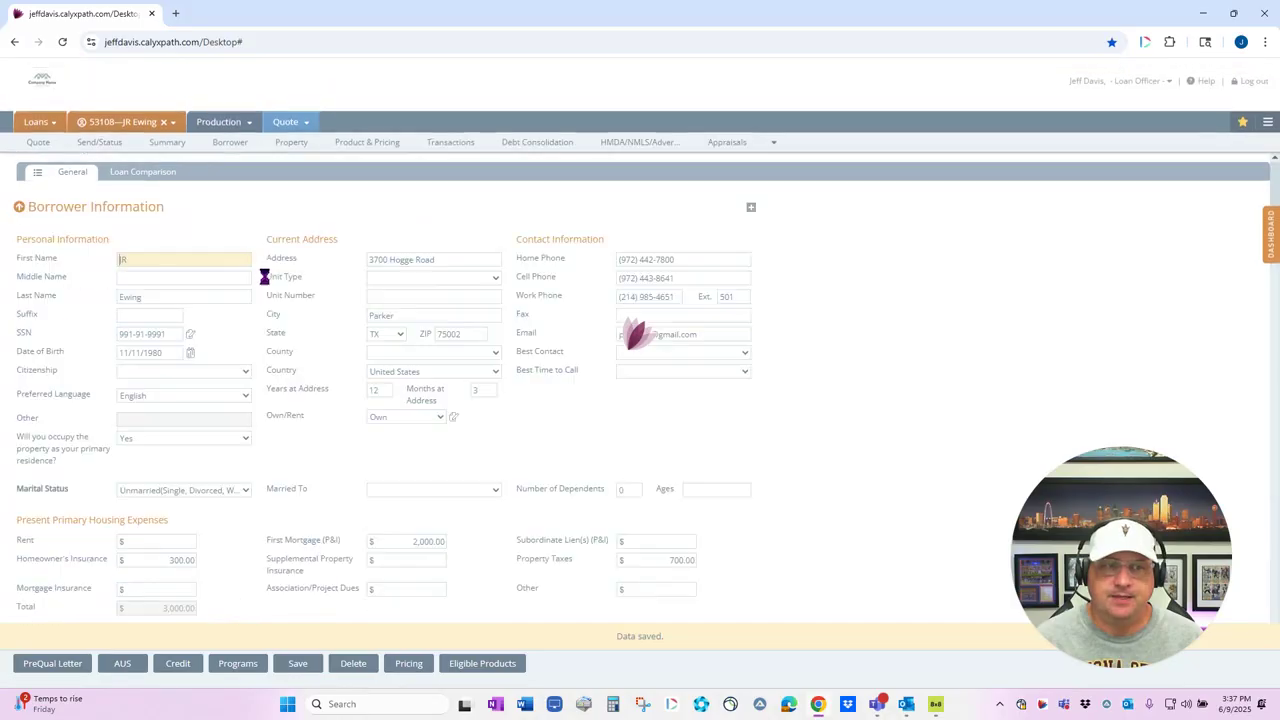
- Set the loan's production status to Application and check the status details on the Summary screen
{"action": "left_click", "coordinate": [42, 122]}
{"action": "left_click", "coordinate": [99, 90]}
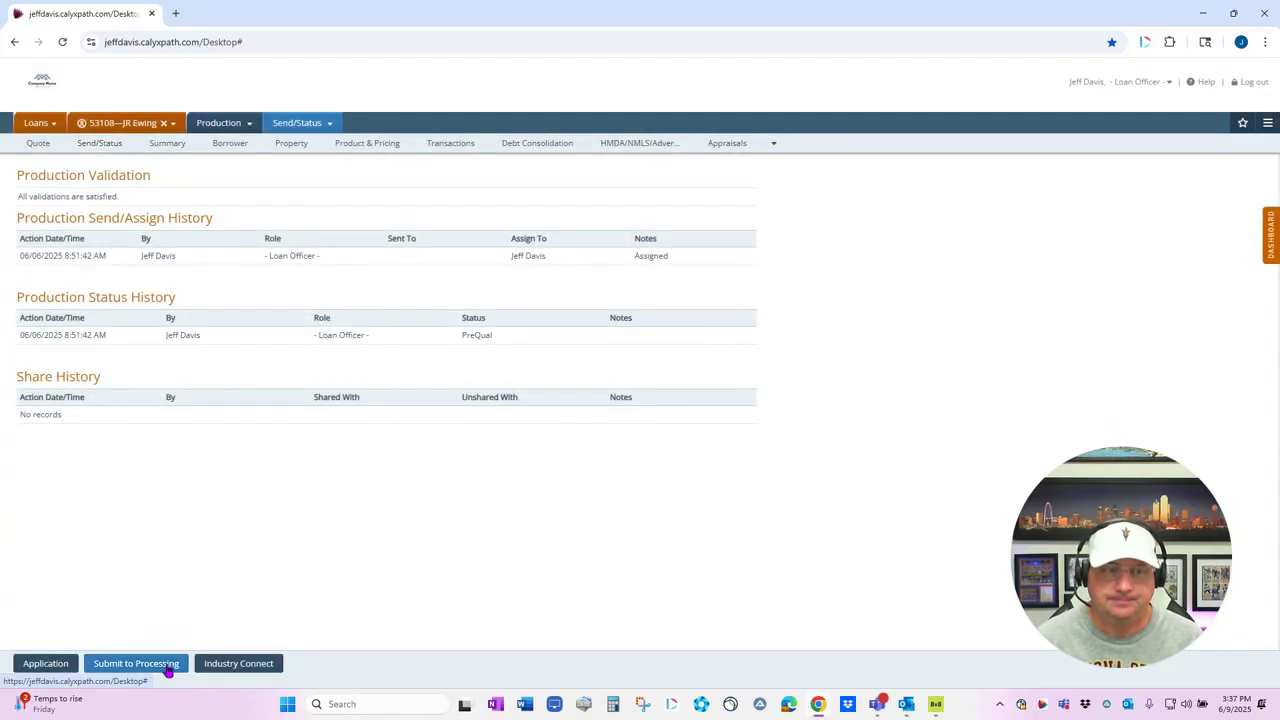
{"action": "left_click", "coordinate": [58, 663]}
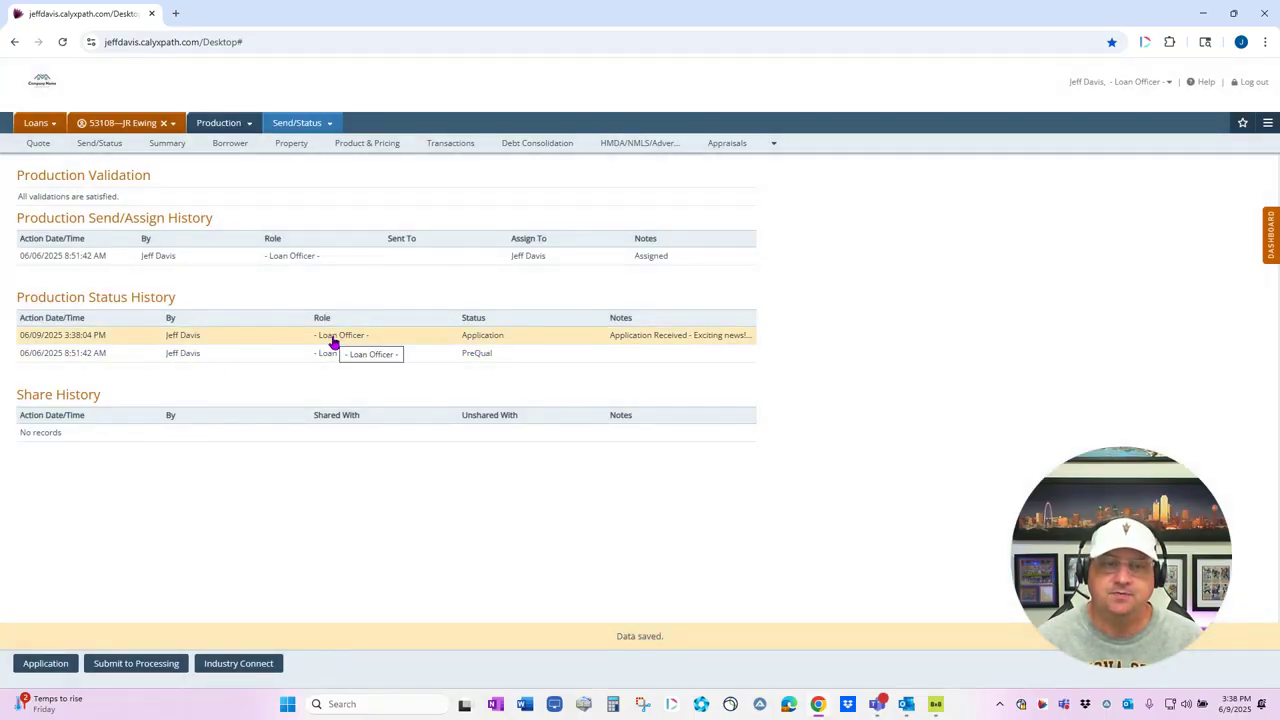
{"action": "left_click", "coordinate": [178, 145]}
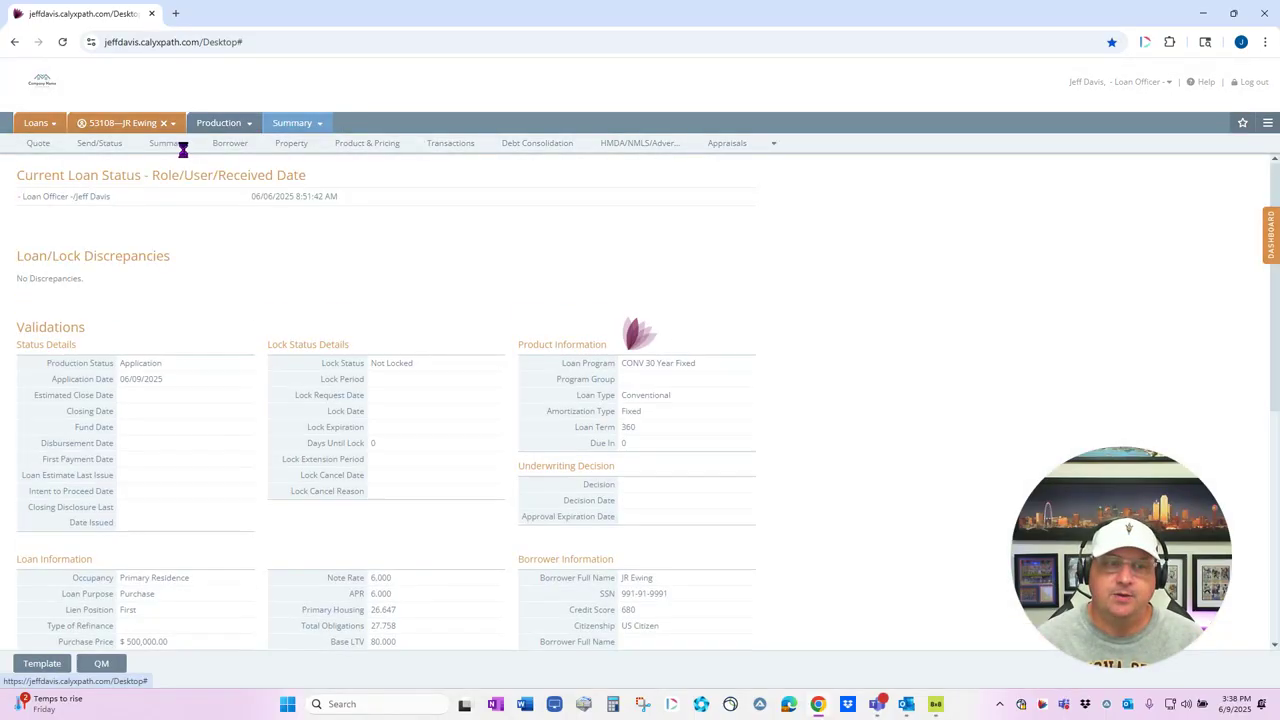
{"action": "scroll", "coordinate": [246, 382], "scroll_direction": "down", "scroll_amount": 1}
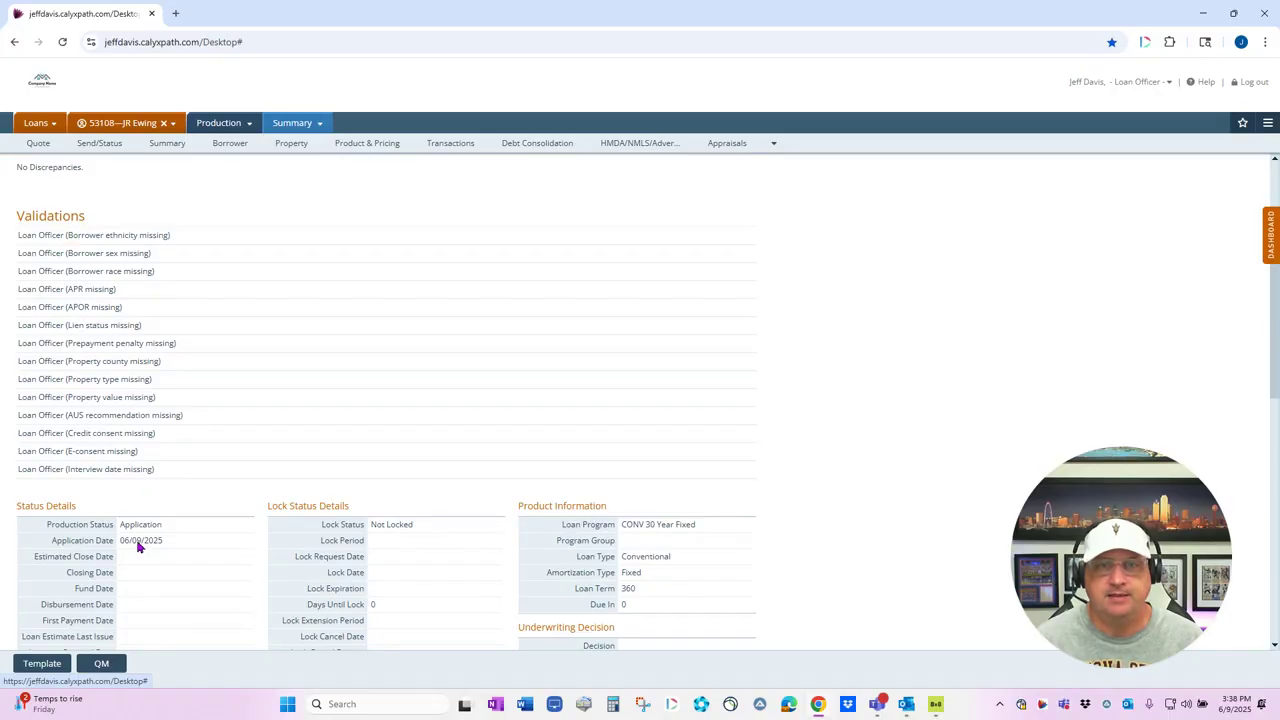
- Return to the Quote screen and examine its subject property, loan, income, declarations and borrower sections using the section list
{"action": "left_click", "coordinate": [38, 143]}
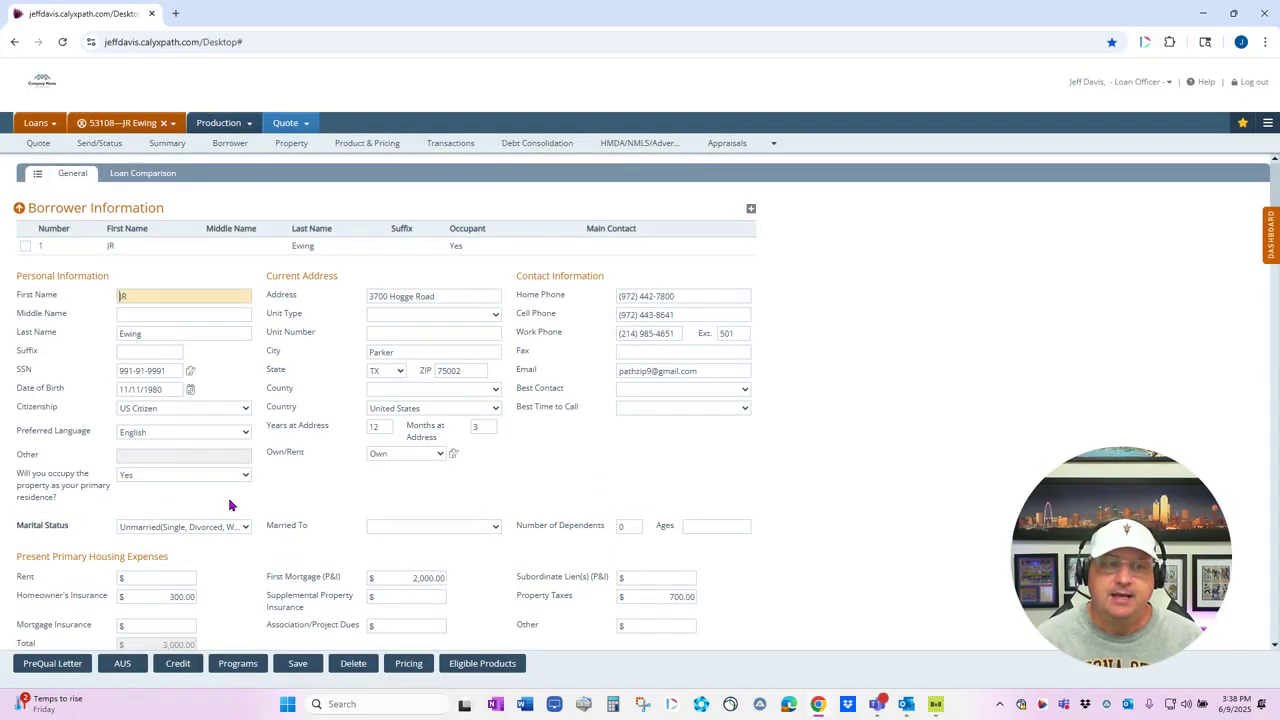
{"action": "left_click", "coordinate": [38, 175]}
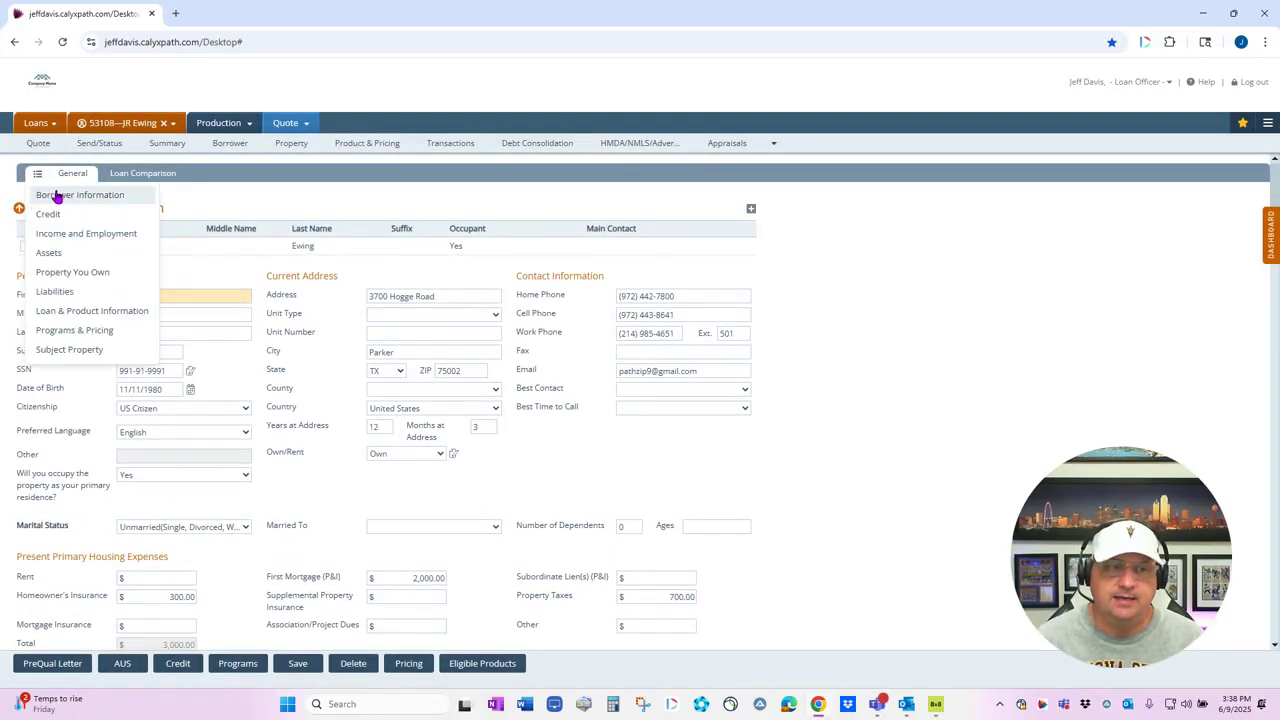
{"action": "left_click", "coordinate": [62, 350]}
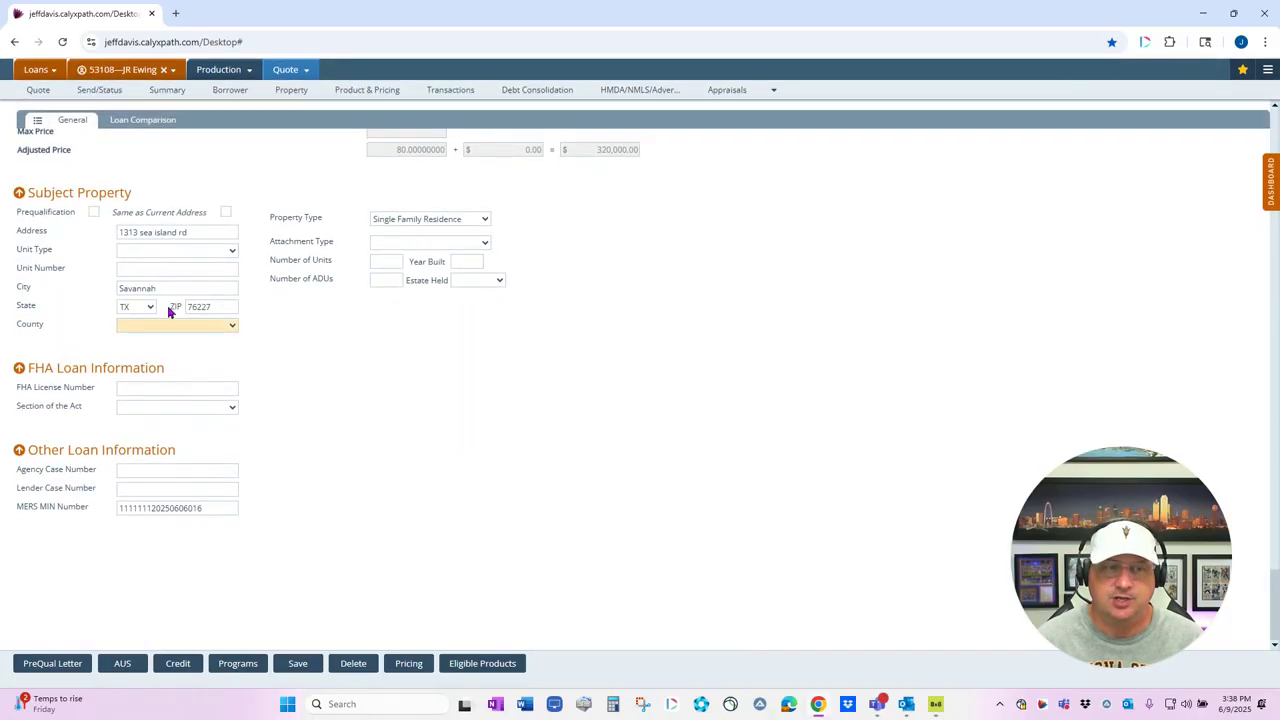
{"action": "scroll", "coordinate": [225, 263], "scroll_direction": "up", "scroll_amount": 6}
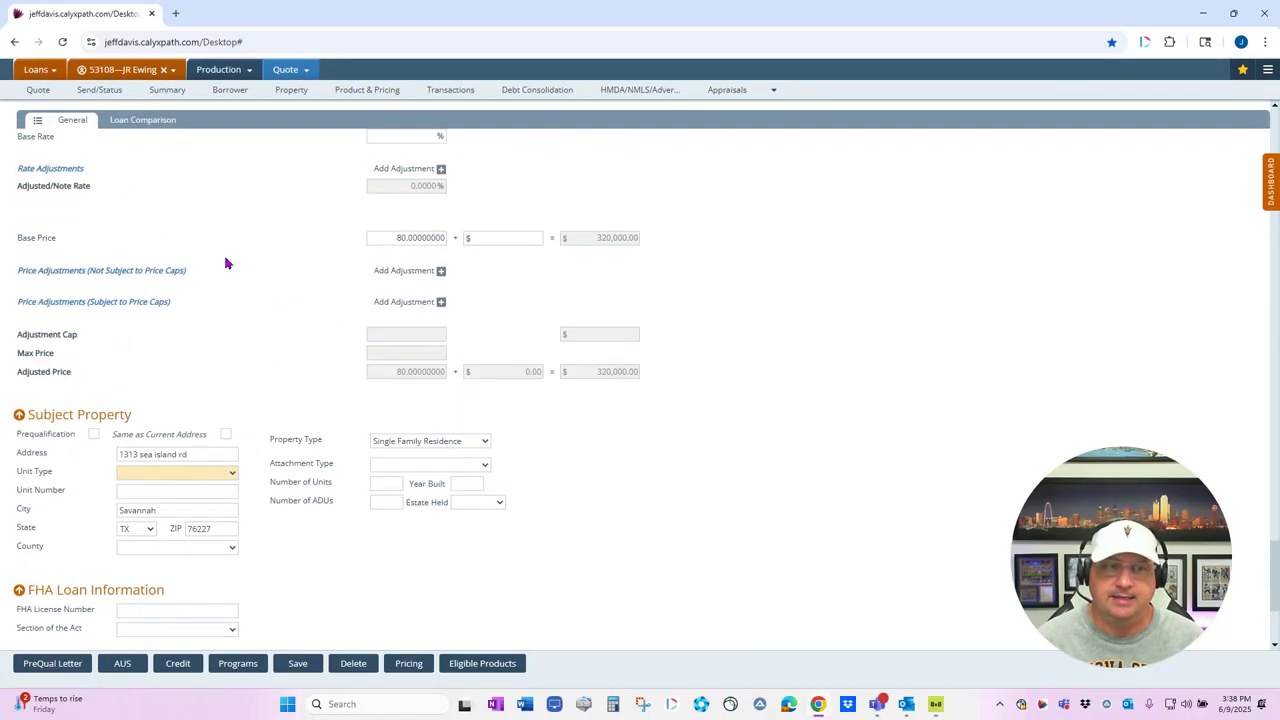
{"action": "scroll", "coordinate": [225, 263], "scroll_direction": "up", "scroll_amount": 3}
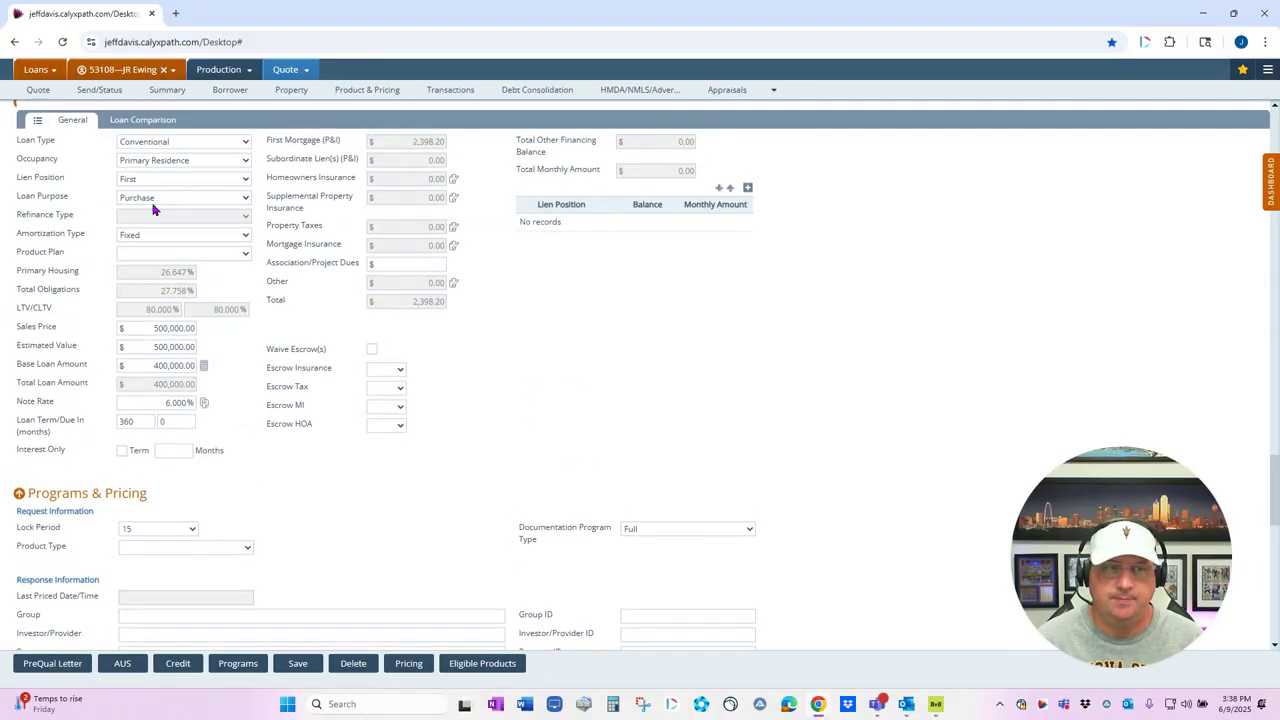
{"action": "left_click", "coordinate": [39, 120]}
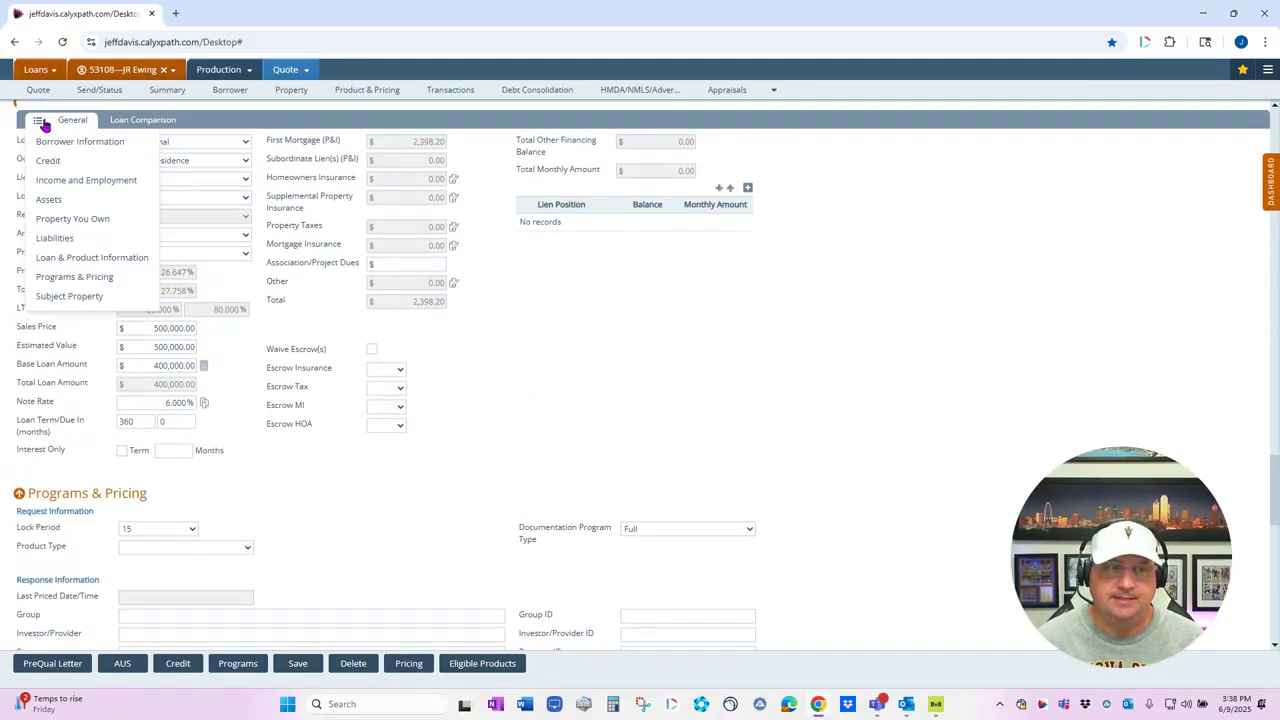
{"action": "left_click", "coordinate": [70, 181]}
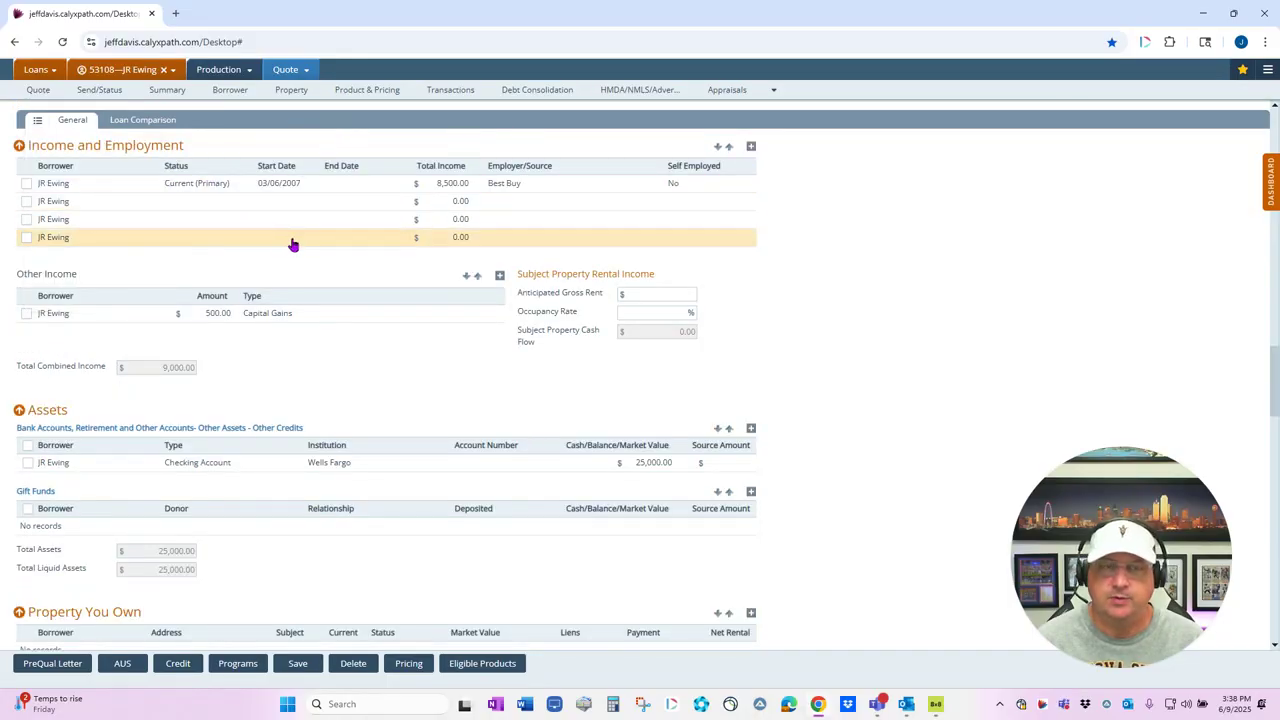
{"action": "scroll", "coordinate": [310, 264], "scroll_direction": "up", "scroll_amount": 1}
{"action": "scroll", "coordinate": [310, 264], "scroll_direction": "up", "scroll_amount": 12}
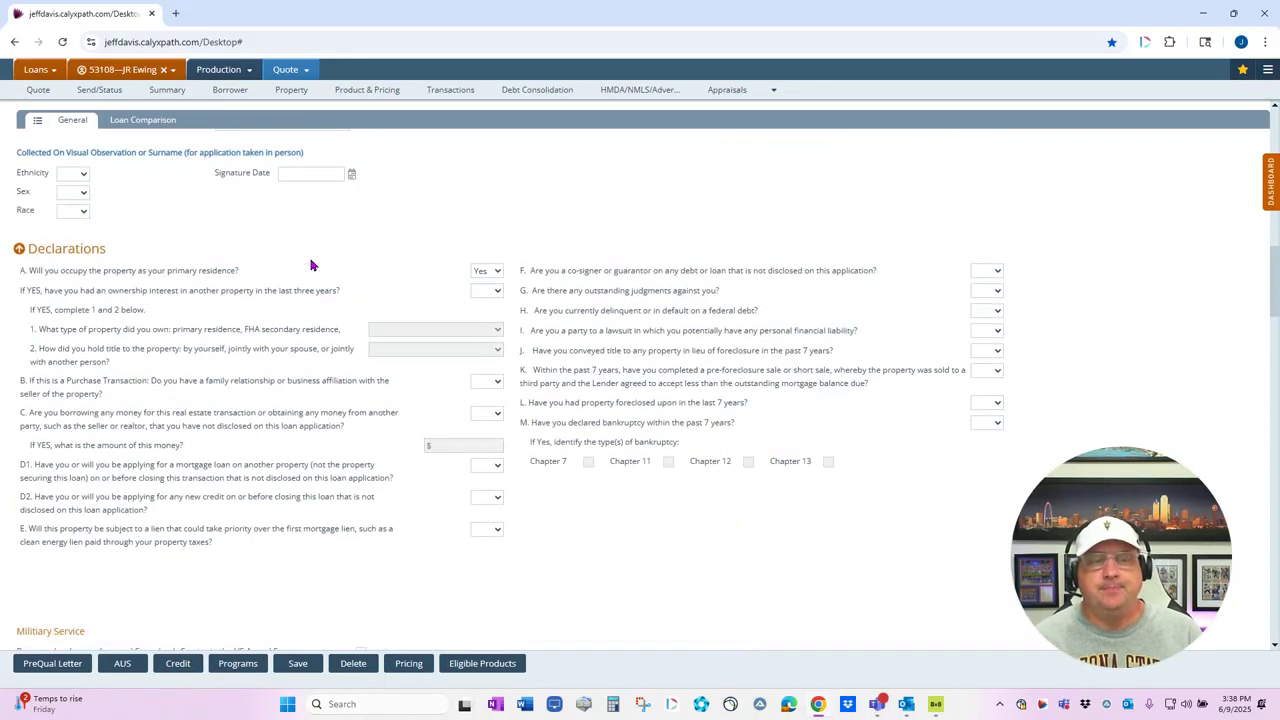
{"action": "scroll", "coordinate": [310, 264], "scroll_direction": "up", "scroll_amount": 5}
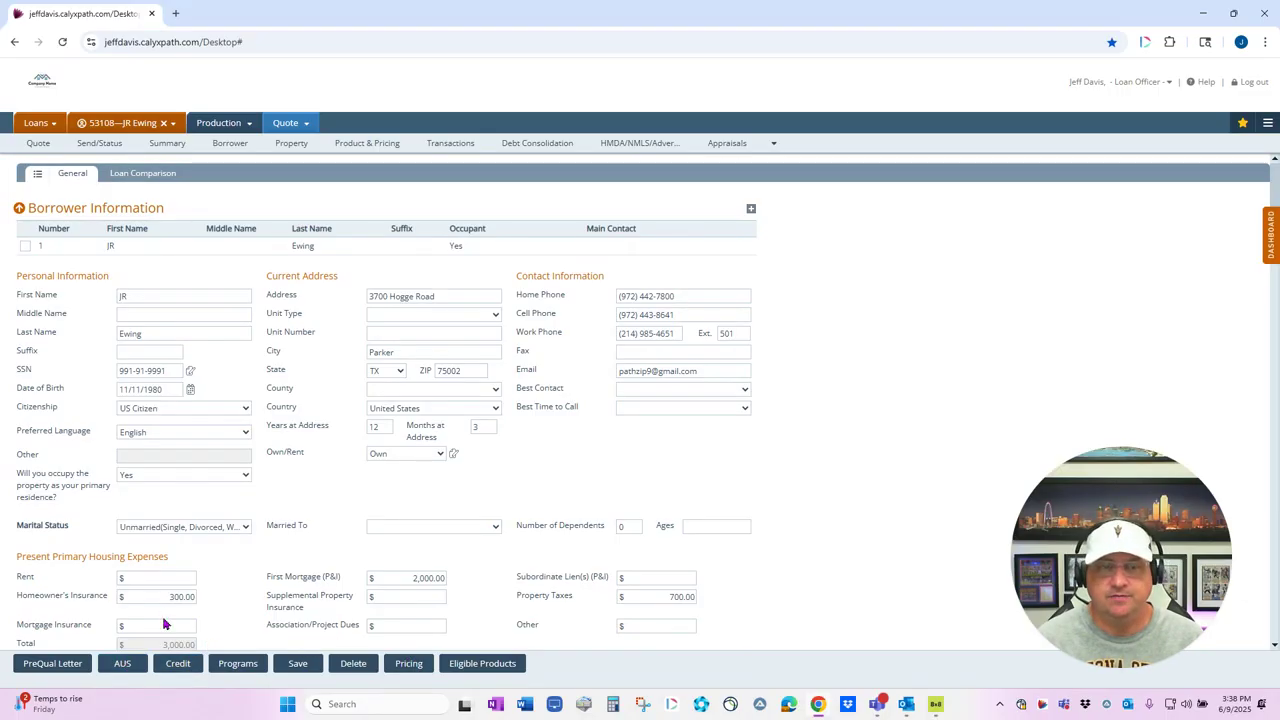
- View the Desktop Underwriter order form for automated underwriting and close it without submitting
{"action": "left_click", "coordinate": [122, 664]}
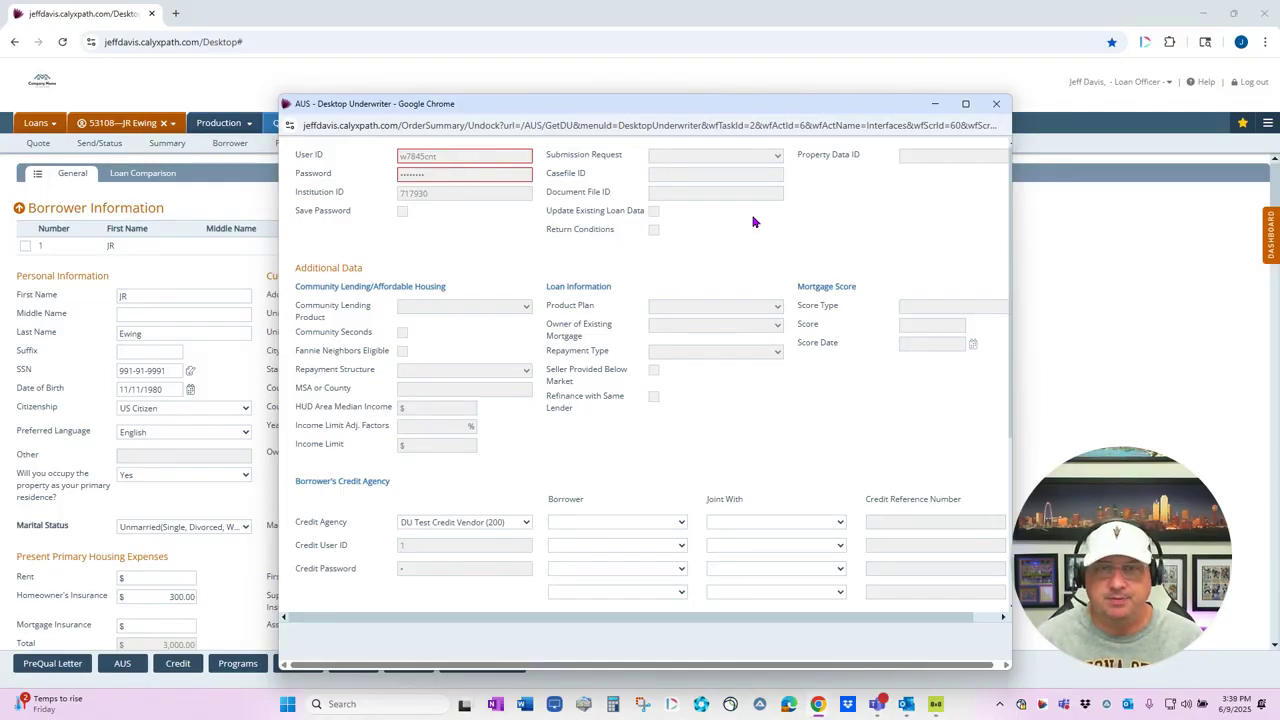
{"action": "left_click", "coordinate": [996, 104]}
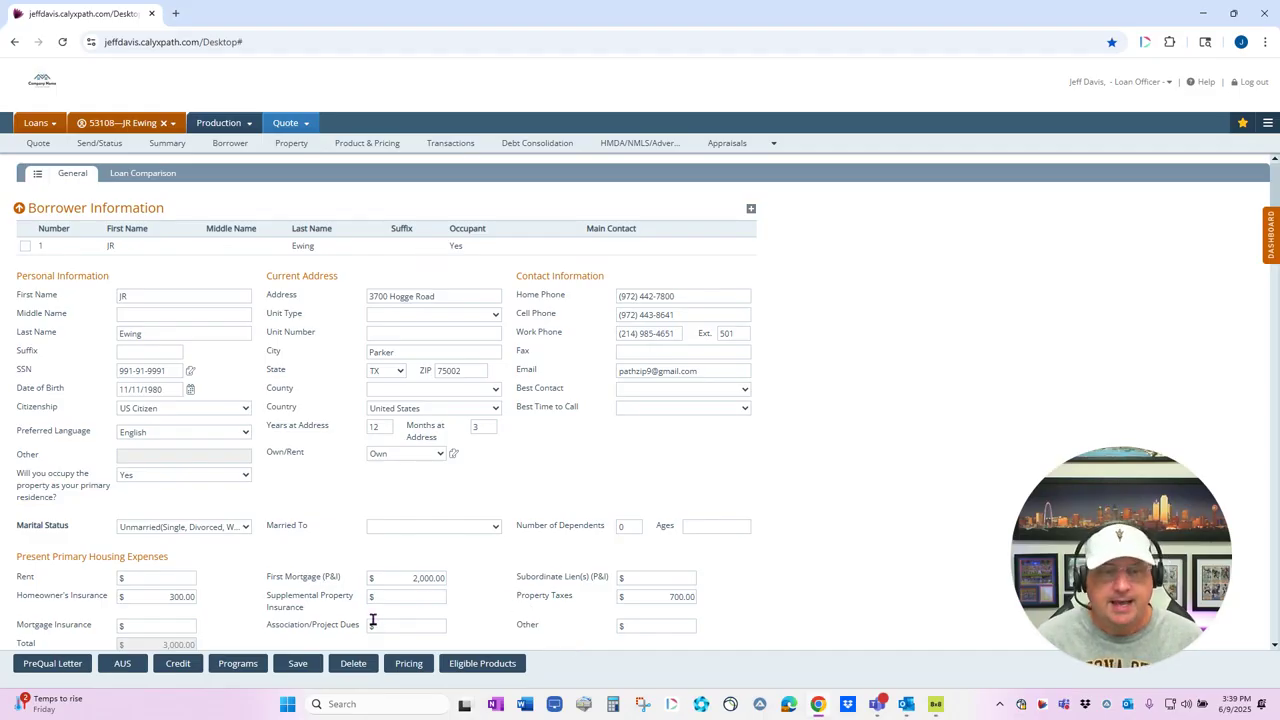
- Preview the Prequalification Letter from the Form Library and close it without adding the form to the loan
{"action": "left_click", "coordinate": [50, 664]}
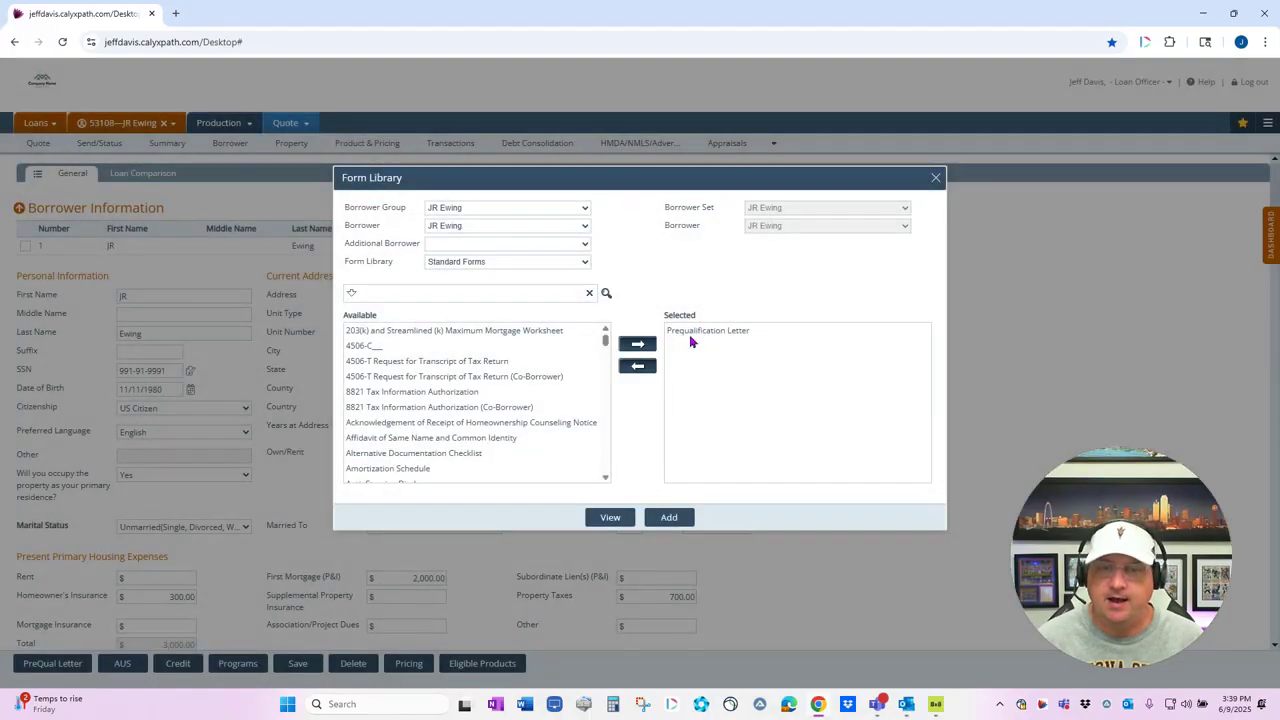
{"action": "left_click", "coordinate": [690, 338]}
{"action": "left_click", "coordinate": [612, 516]}
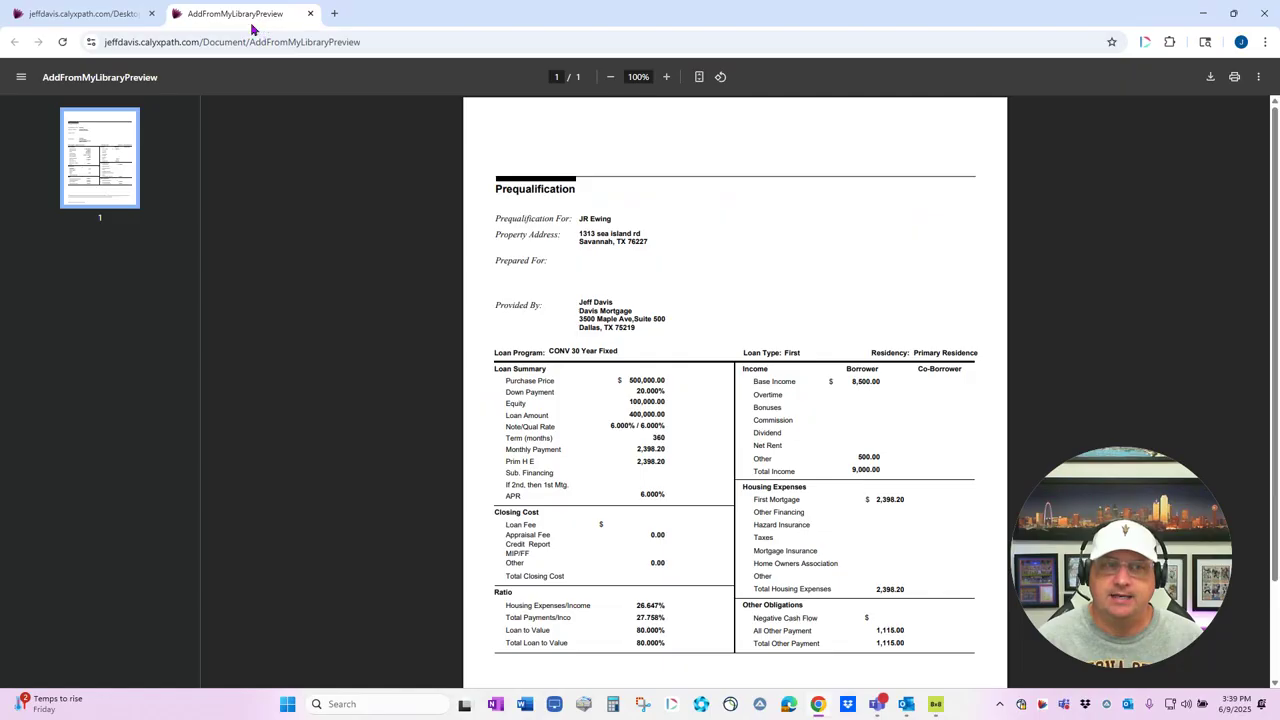
{"action": "left_click_drag", "start_coordinate": [251, 15], "coordinate": [625, 116]}
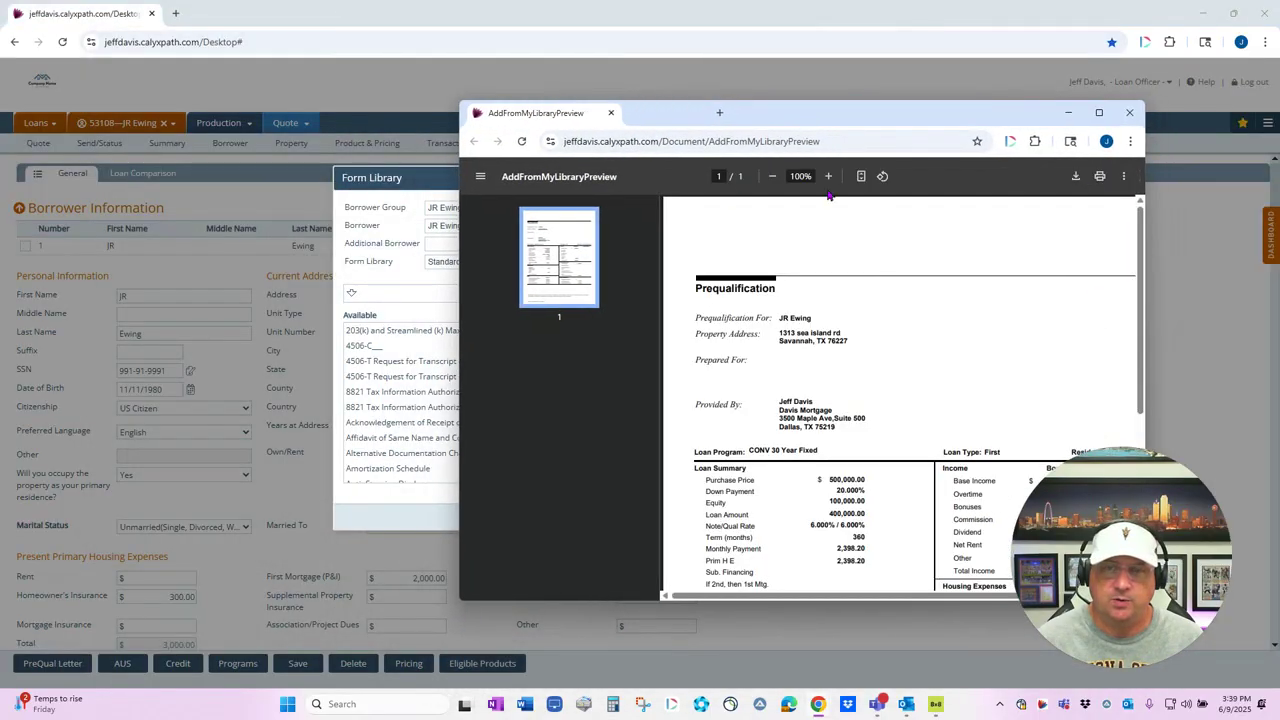
{"action": "scroll", "coordinate": [837, 320], "scroll_direction": "down", "scroll_amount": 2}
{"action": "scroll", "coordinate": [815, 308], "scroll_direction": "up", "scroll_amount": 2}
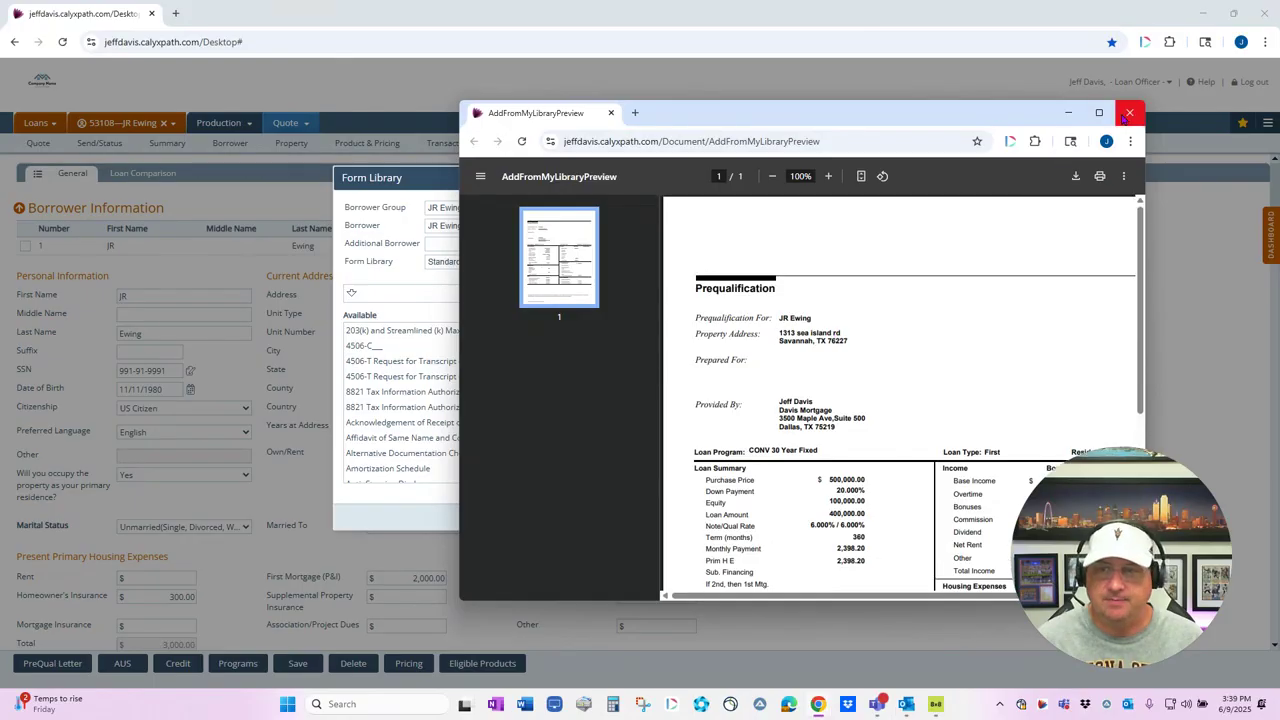
{"action": "left_click", "coordinate": [1128, 113]}
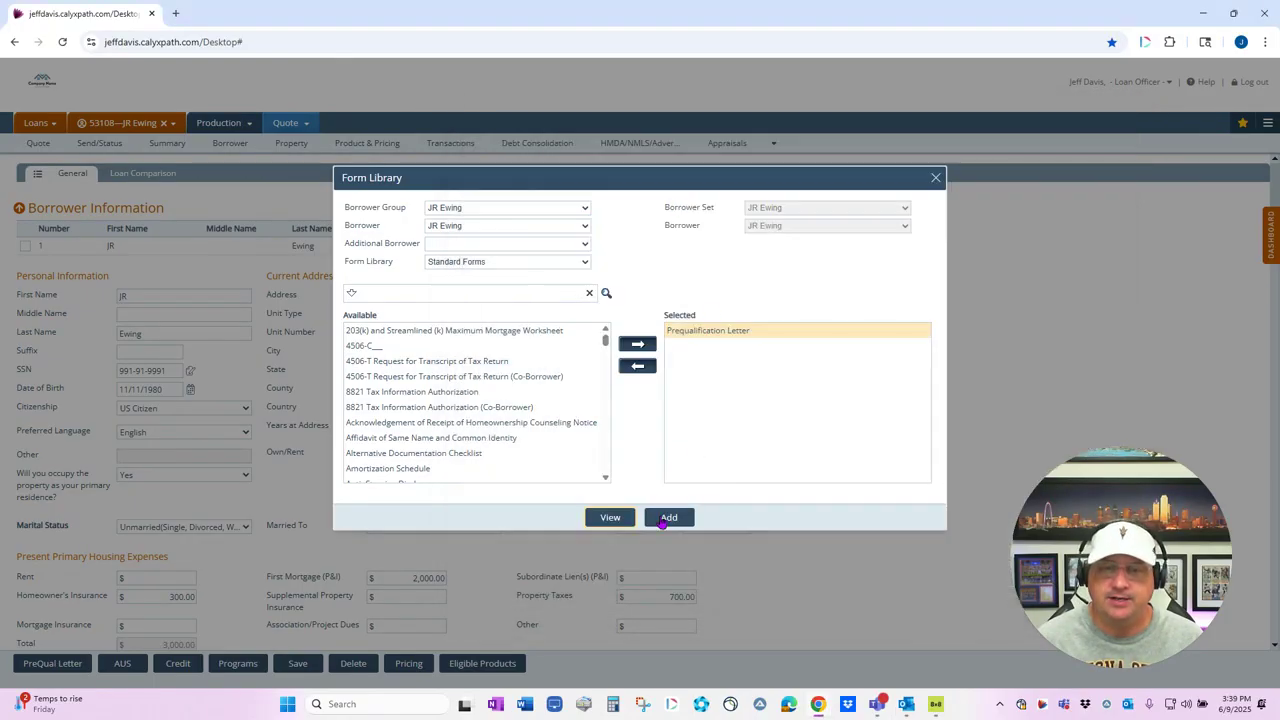
{"action": "left_click", "coordinate": [937, 178]}
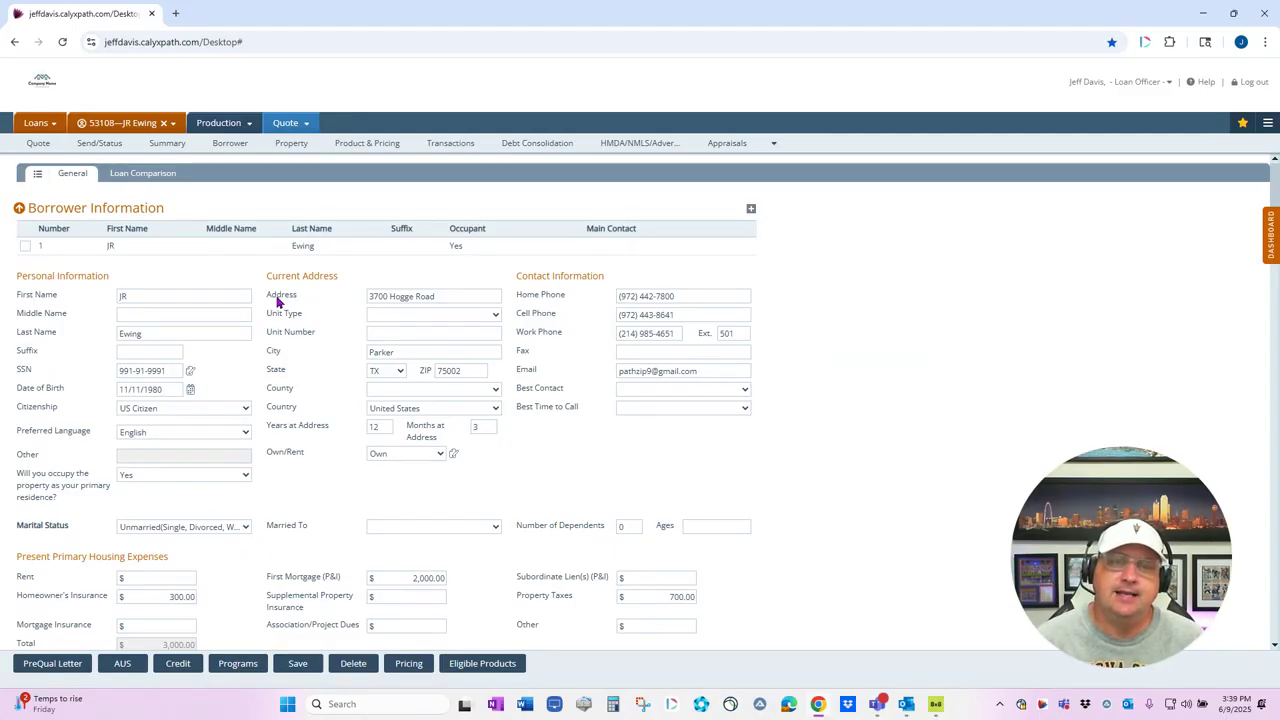
- Open the loan comparison with its scenarios, preview the Mortgage Loan Comparison form and close the Form Library without adding it
{"action": "left_click", "coordinate": [143, 174]}
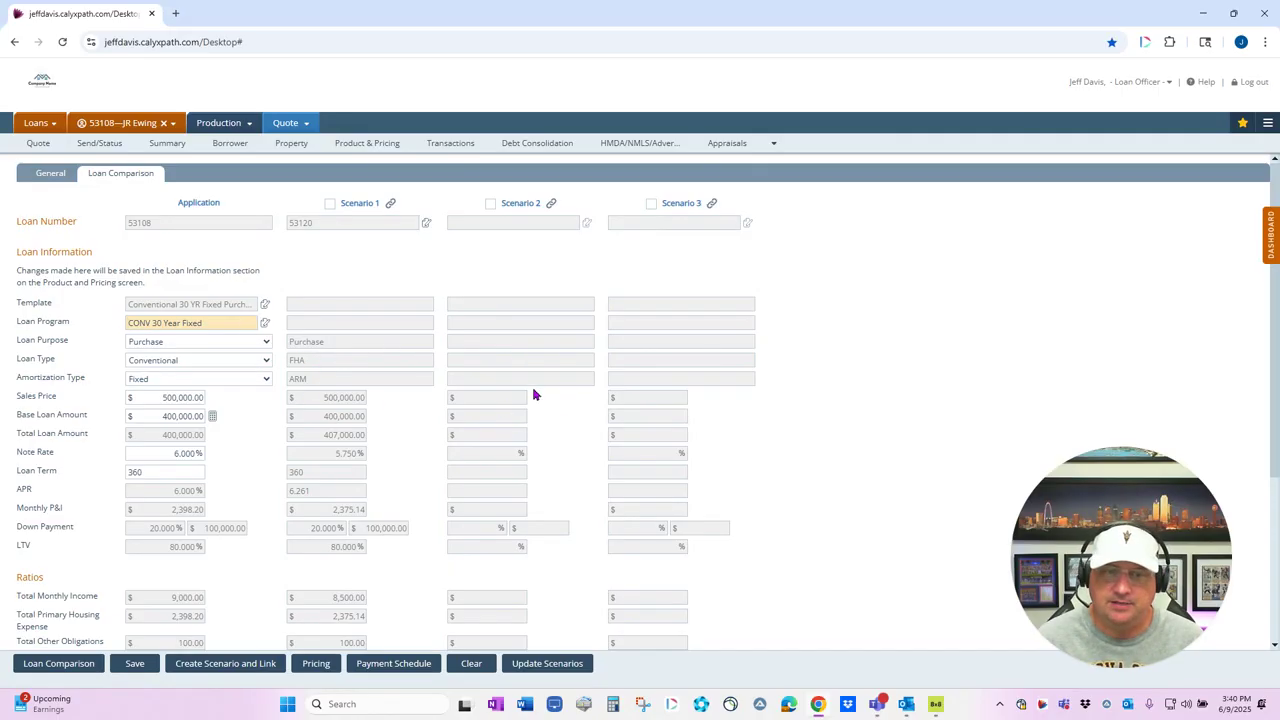
{"action": "left_click", "coordinate": [51, 664]}
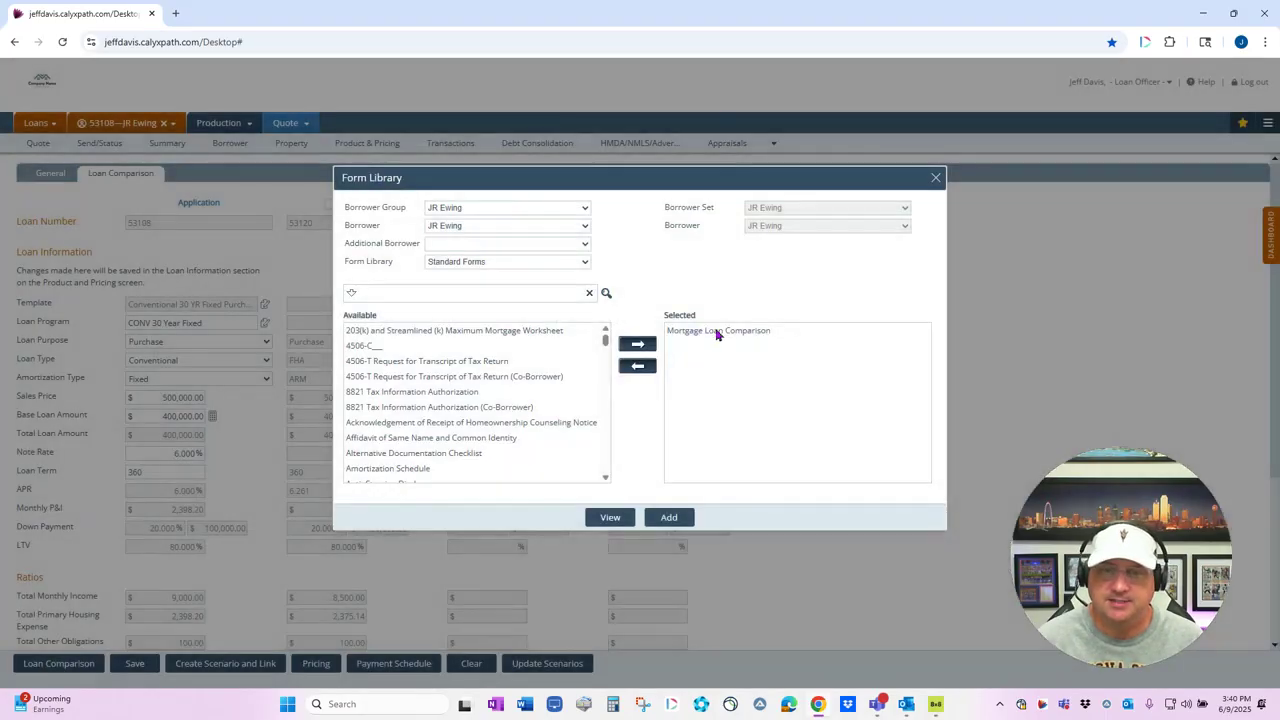
{"action": "left_click", "coordinate": [705, 333]}
{"action": "left_click", "coordinate": [613, 521]}
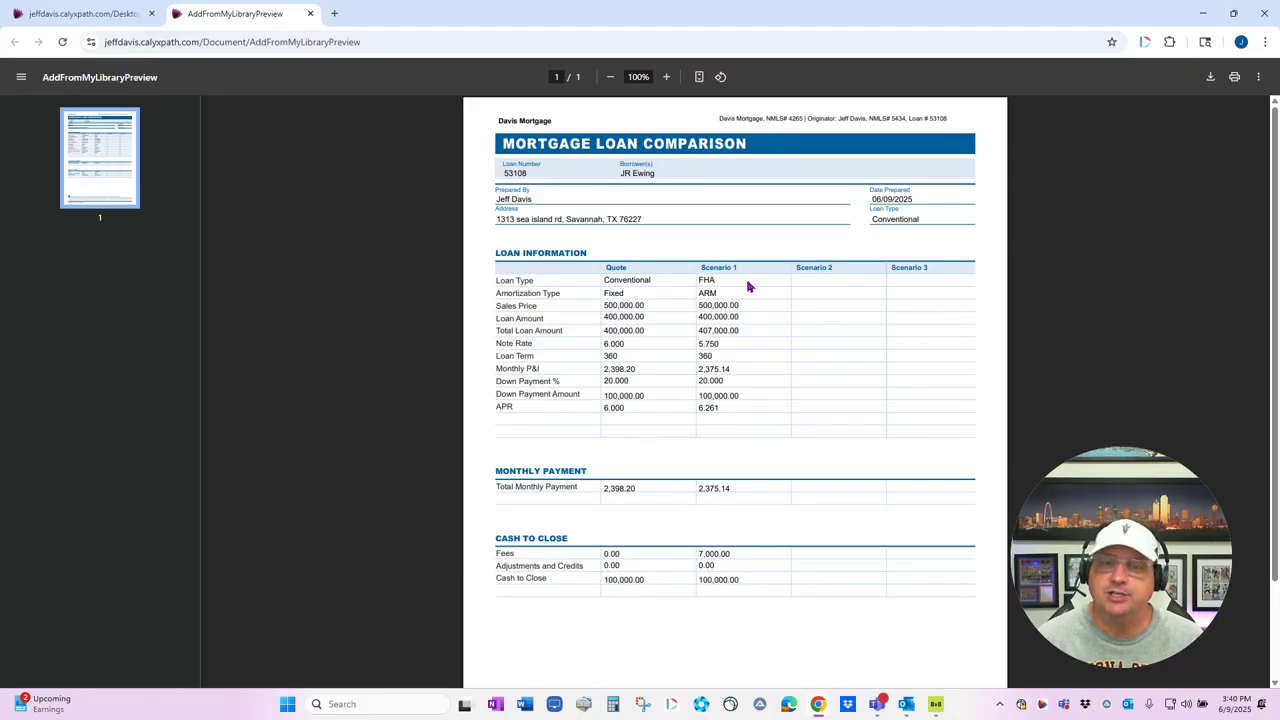
{"action": "left_click", "coordinate": [310, 14]}
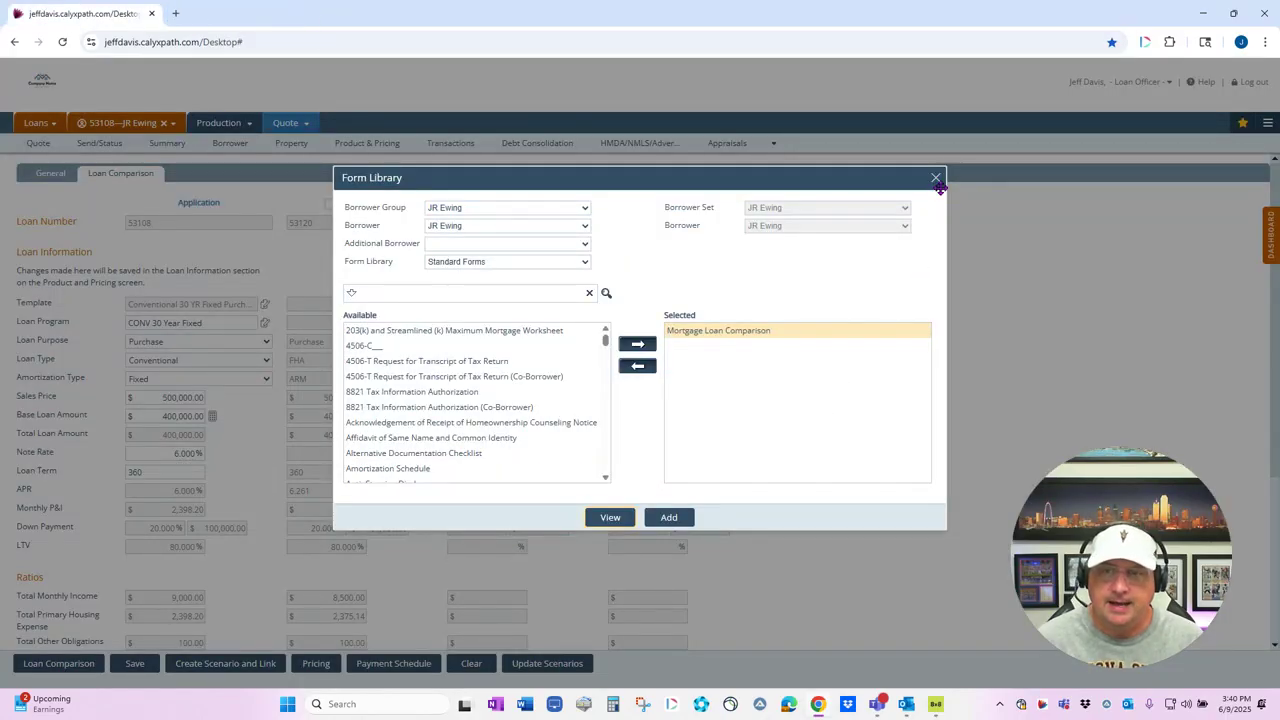
{"action": "left_click", "coordinate": [936, 179]}
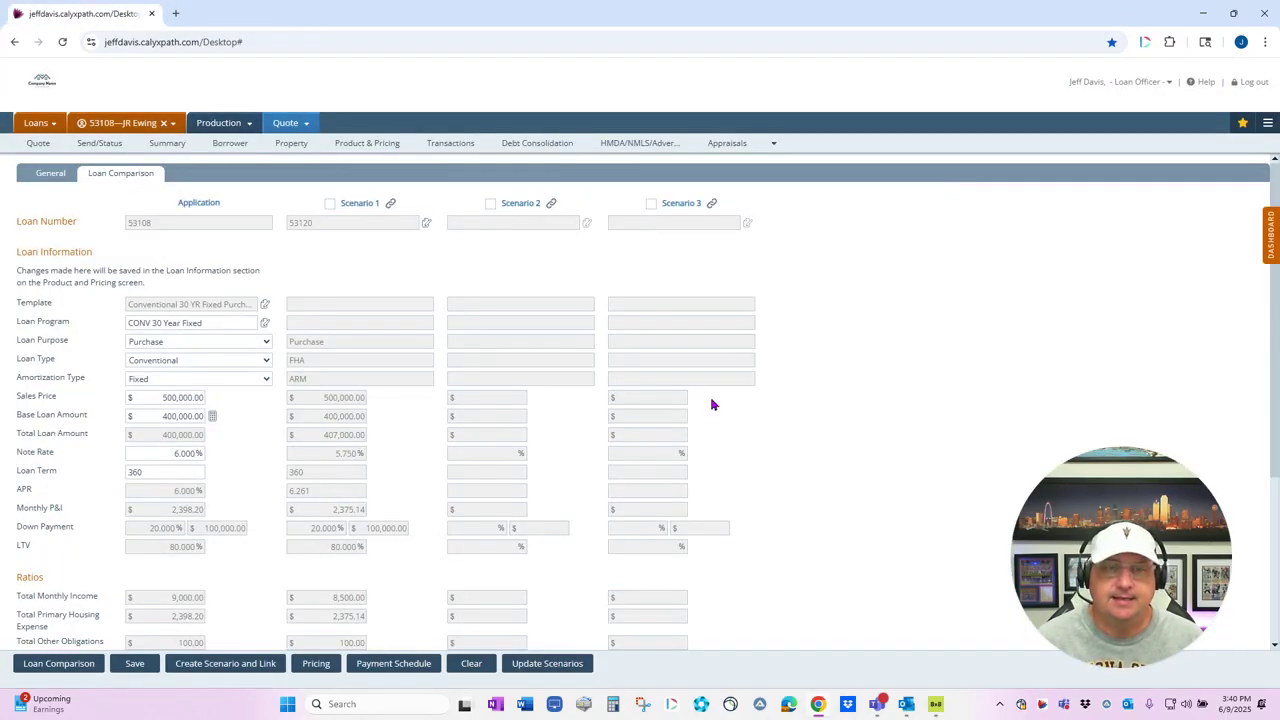